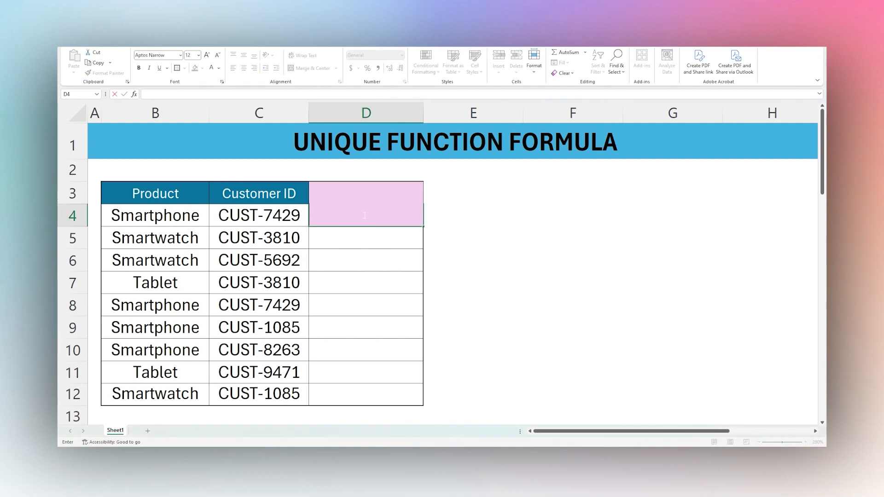
# Enter a UNIQUE formula in D4 that lists the distinct customer IDs from C4:C12
pyautogui.write('=')
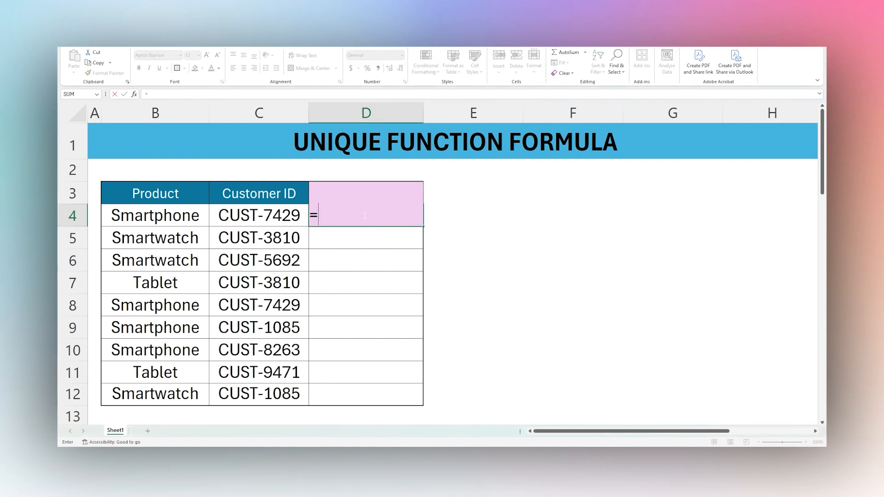
pyautogui.write('unique(')
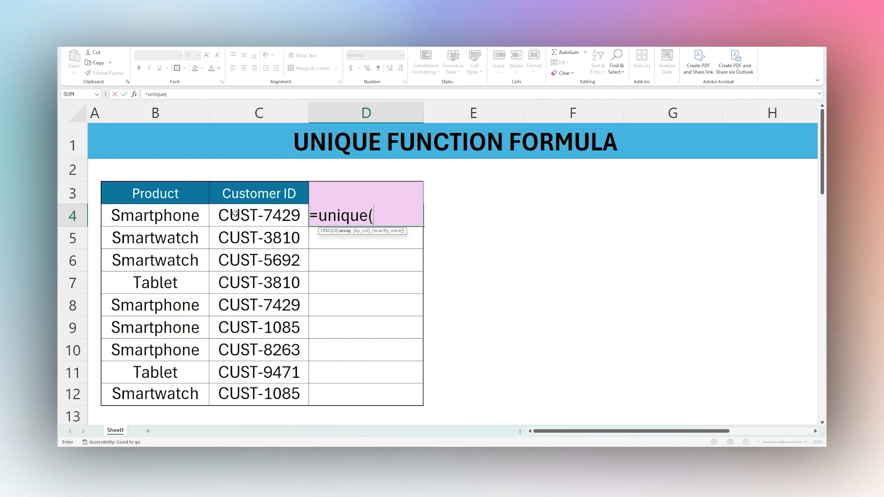
pyautogui.moveTo(235, 213); pyautogui.dragTo(276, 394)
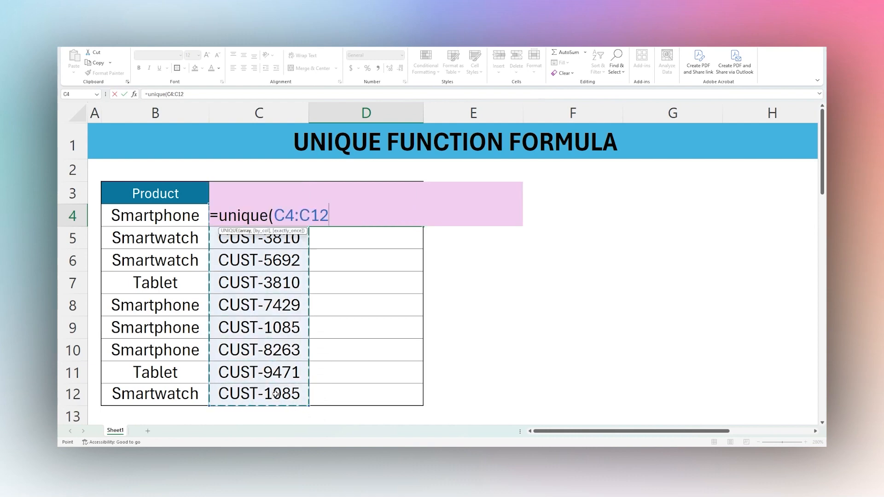
pyautogui.press('Return')
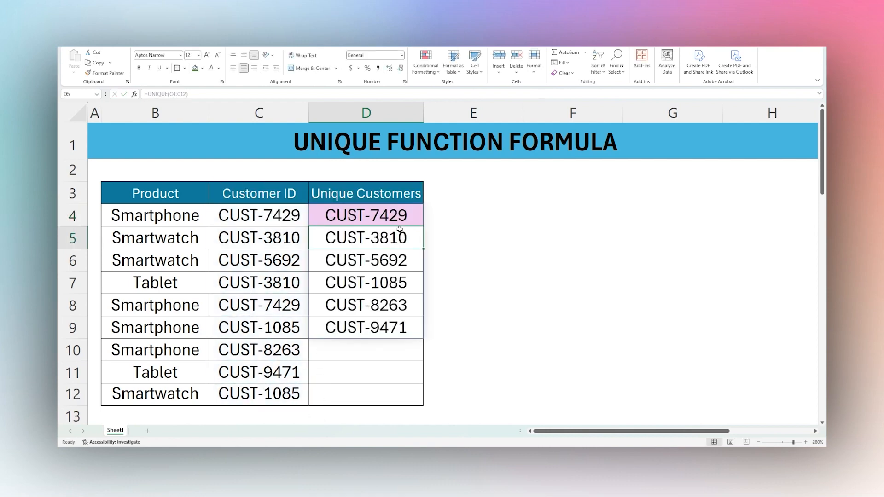
# Compare the first ID in the Unique Customers column with its occurrences in C4 and C8
pyautogui.click(382, 218)
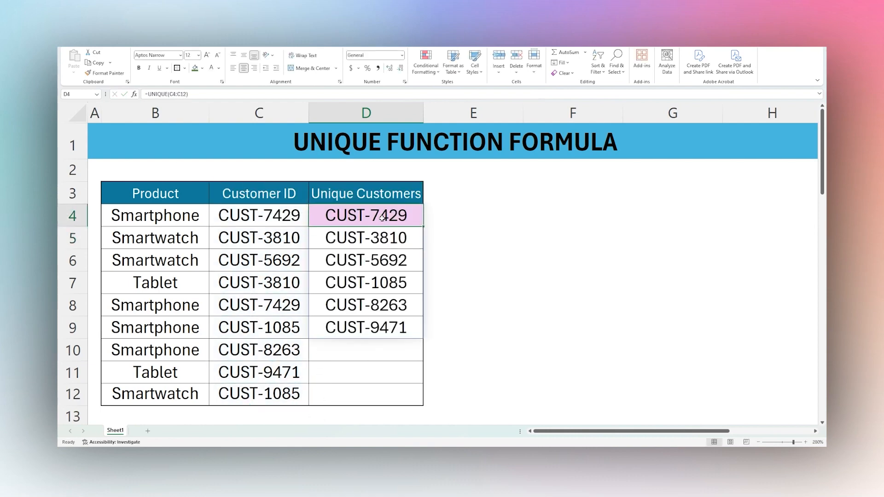
pyautogui.click(285, 221)
pyautogui.click(296, 310)
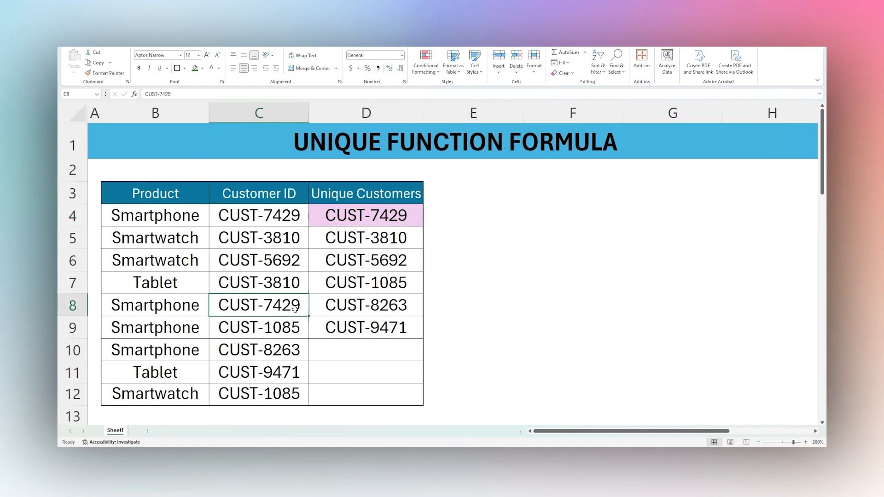
pyautogui.click(372, 214)
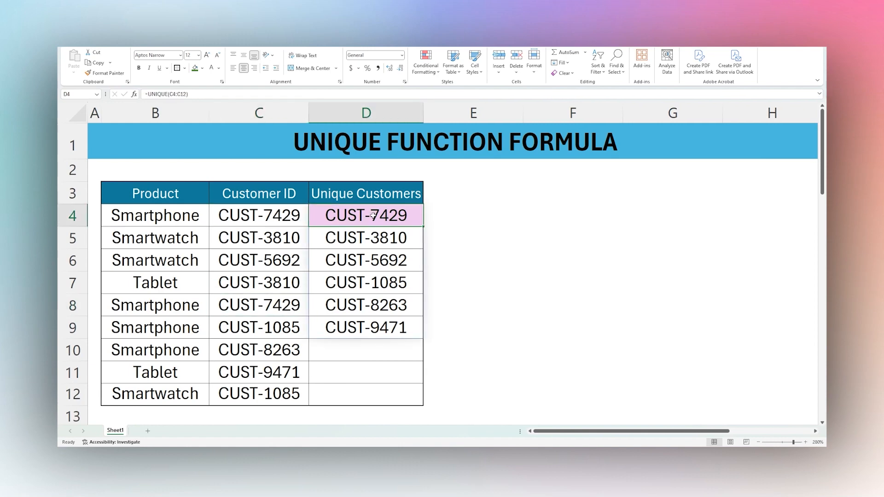
# Enter the formula =UNIQUE(B15:J15) in B18 under the UNIQUE CUSTOMERS label for the horizontal customer IDs
pyautogui.scroll(-3, 373, 215)
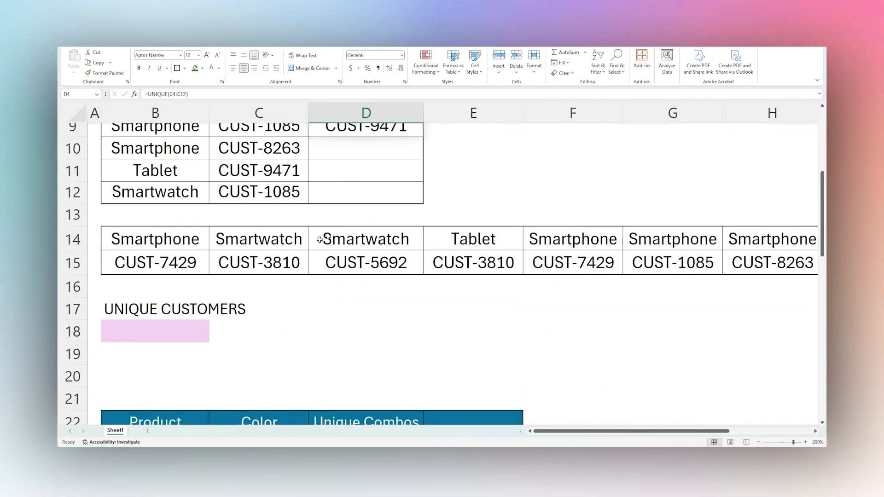
pyautogui.click(167, 332)
pyautogui.moveTo(153, 239); pyautogui.dragTo(783, 263)
pyautogui.click(143, 332)
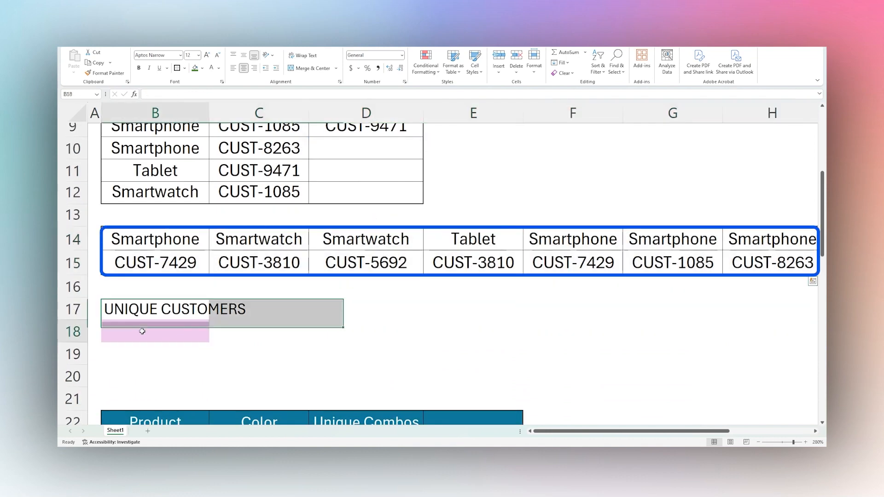
pyautogui.write('=unq')
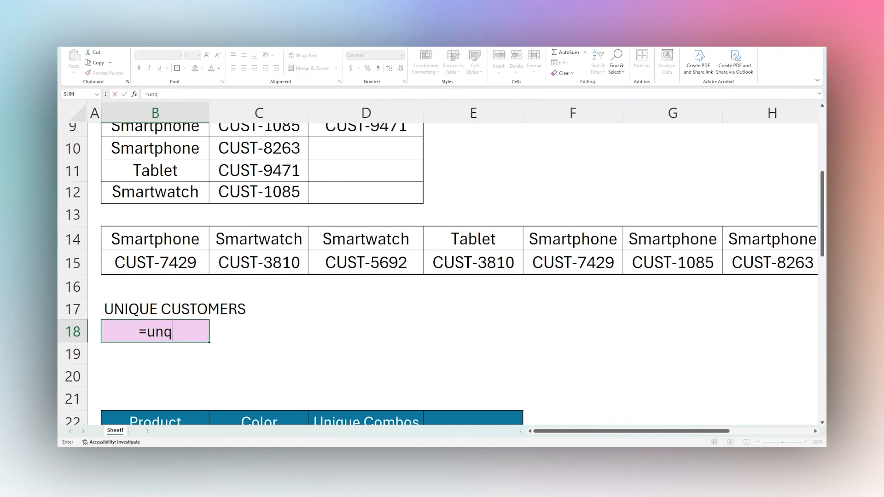
pyautogui.write('ie')
pyautogui.press('BackSpace')
pyautogui.press('BackSpace')
pyautogui.press('BackSpace')
pyautogui.write('ique(')
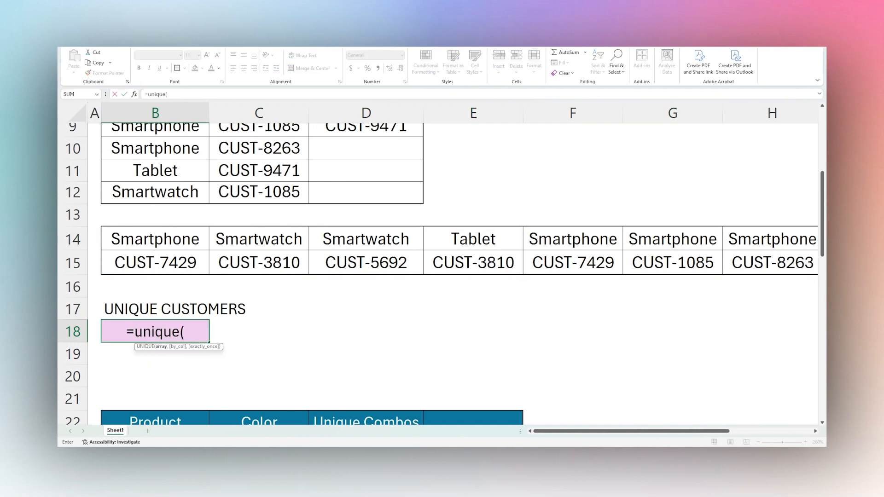
pyautogui.moveTo(158, 262); pyautogui.dragTo(739, 262)
pyautogui.press('Return')
pyautogui.press('Up')
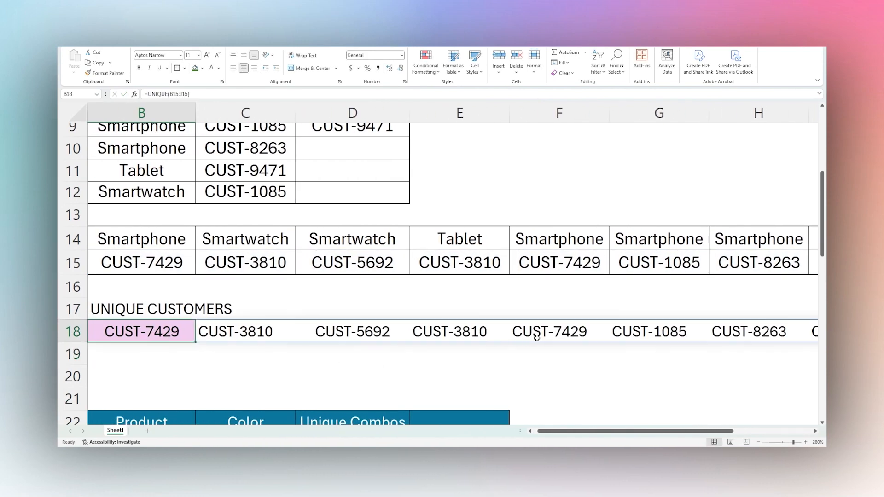
# Compare the customer IDs in B18 and F18 for duplicates in the horizontal result
pyautogui.click(536, 337)
pyautogui.click(175, 341)
pyautogui.click(541, 329)
# Add TRUE as the by_col argument of the UNIQUE formula in B18 and check its output against row 15
pyautogui.click(150, 329)
pyautogui.doubleClick(150, 329)
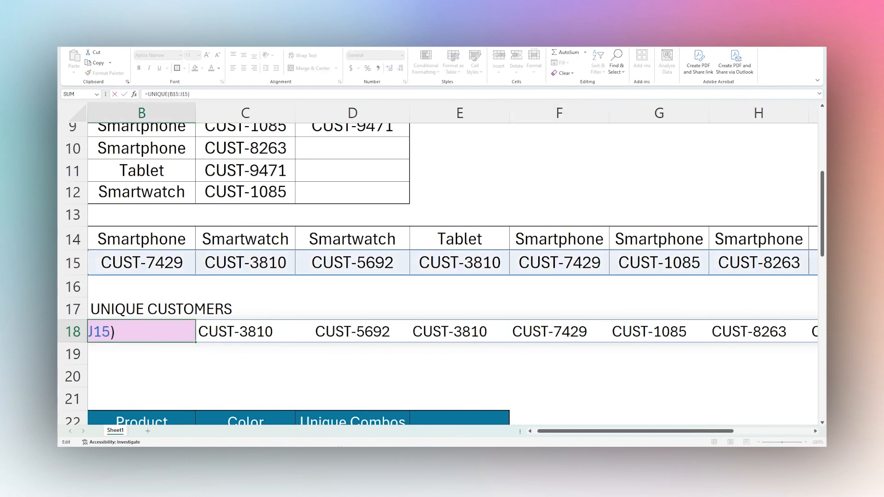
pyautogui.moveTo(693, 432); pyautogui.dragTo(670, 432)
pyautogui.press('BackSpace')
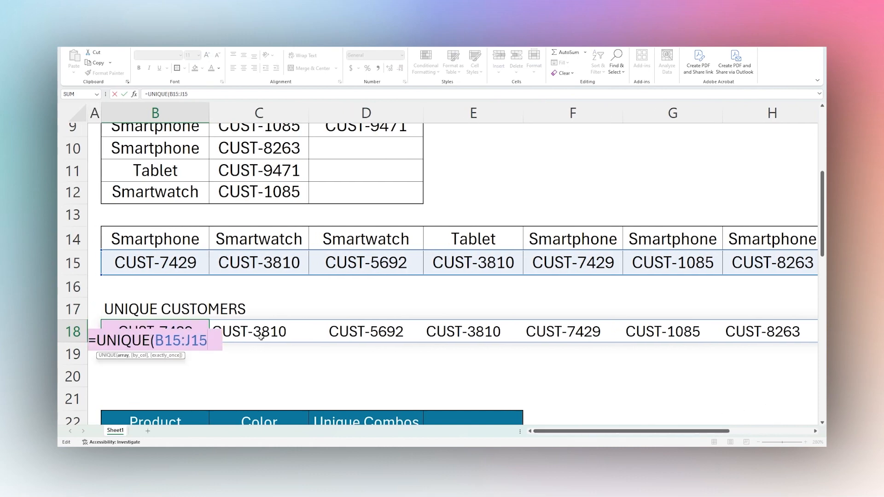
pyautogui.write(',')
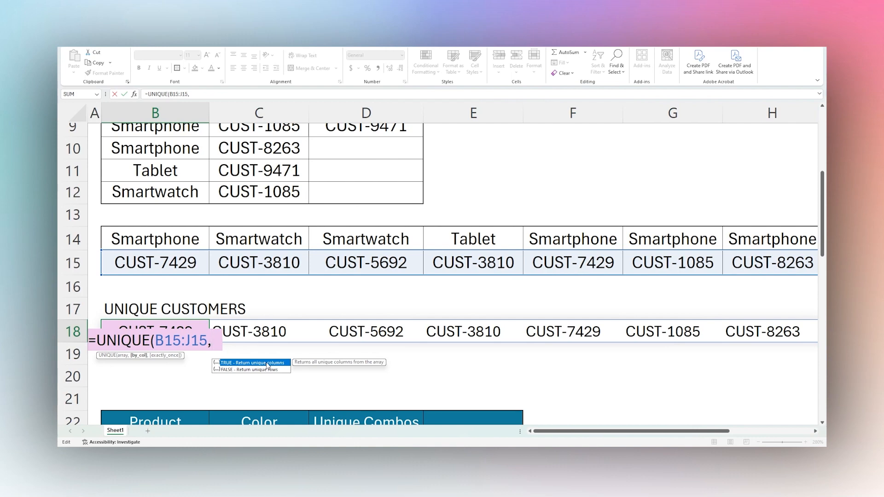
pyautogui.write('rue')
pyautogui.press('Return')
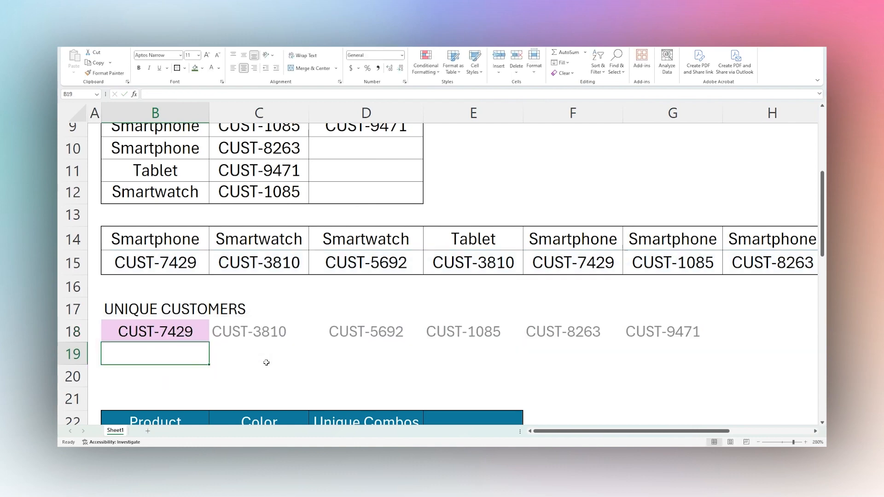
pyautogui.moveTo(183, 332); pyautogui.dragTo(652, 331)
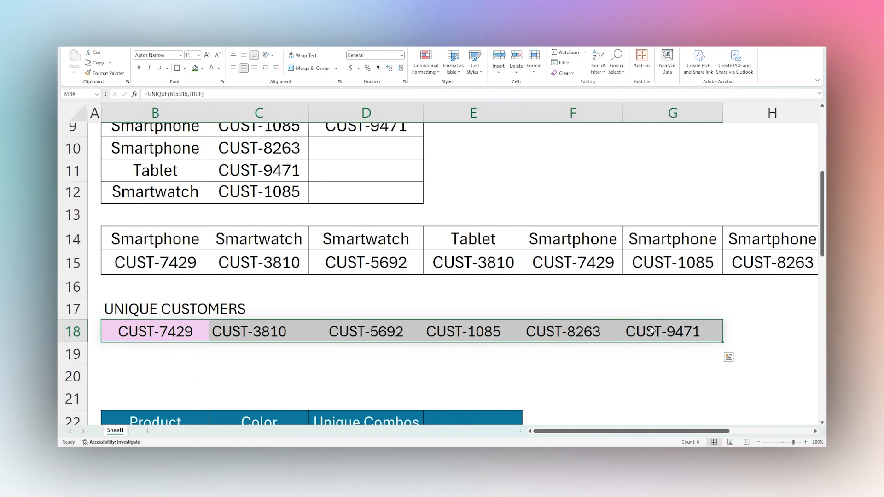
pyautogui.moveTo(185, 264); pyautogui.dragTo(783, 264)
# Change the D4 formula to =UNIQUE(C4:C12,FALSE,TRUE) so it returns only customer IDs that appear exactly once
pyautogui.scroll(2, 380, 317)
pyautogui.scroll(1, 380, 317)
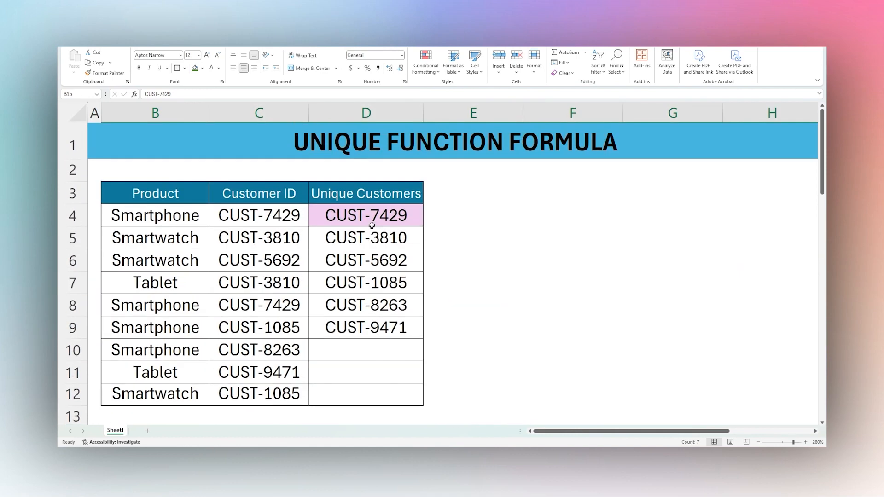
pyautogui.click(371, 219)
pyautogui.doubleClick(370, 218)
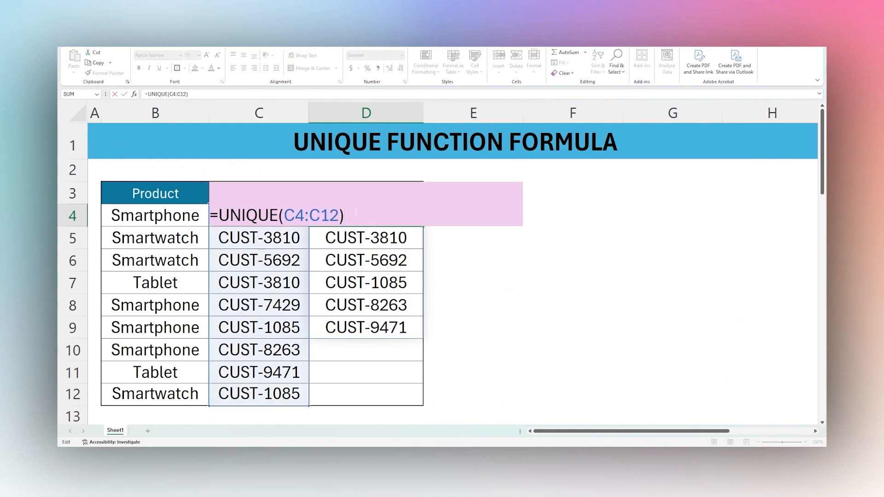
pyautogui.press('BackSpace')
pyautogui.write(',tru')
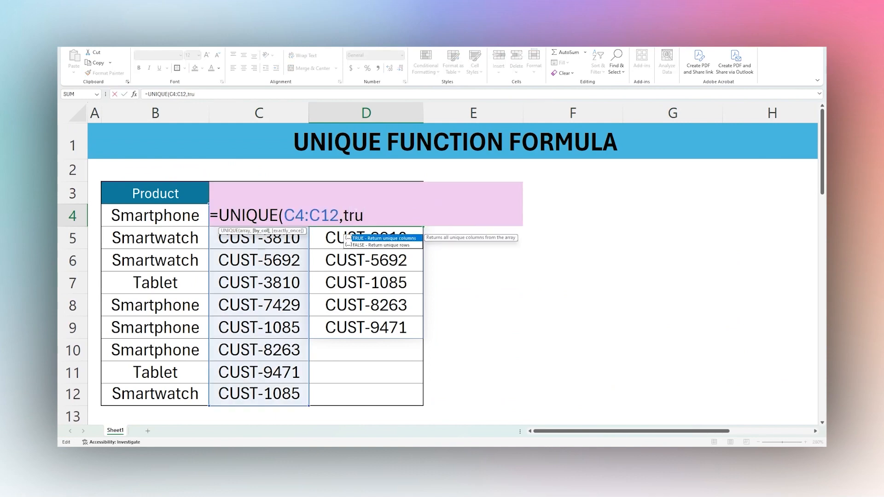
pyautogui.press('BackSpace')
pyautogui.press('BackSpace')
pyautogui.press('BackSpace')
pyautogui.write('false,')
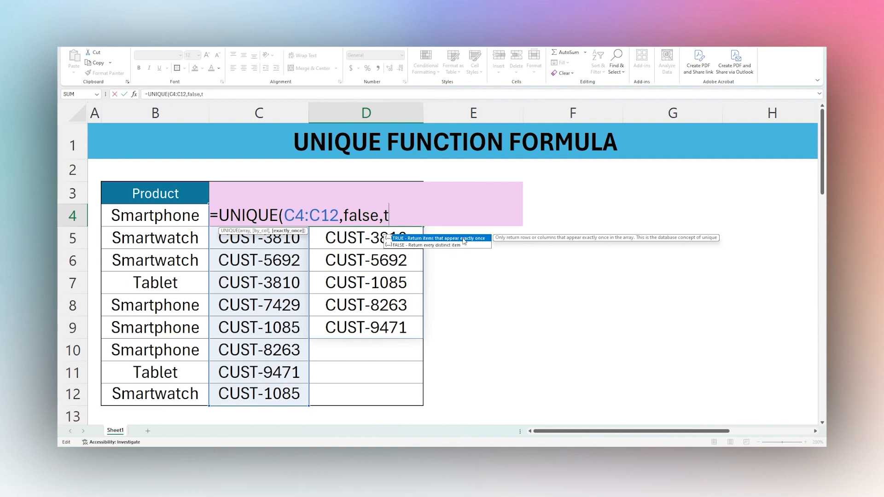
pyautogui.write('rue)')
pyautogui.press('Return')
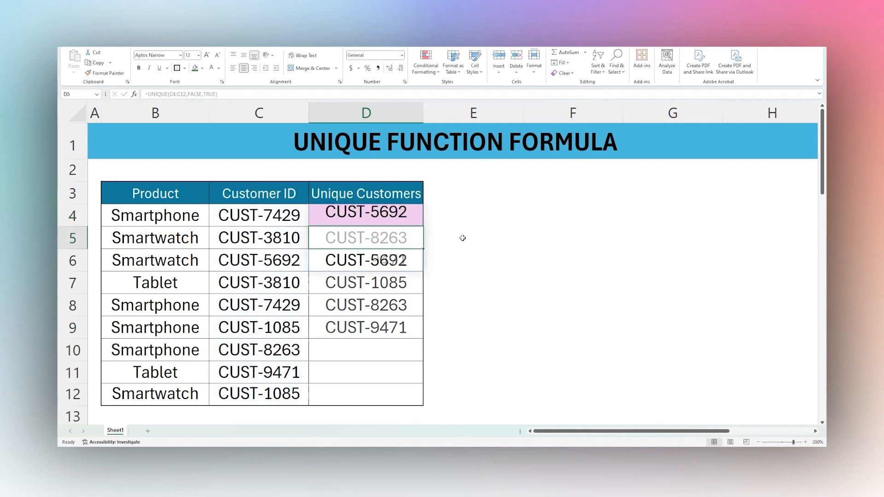
# Check the exactly-once list starting in D4 against the repeated customer ID in C4 and C8
pyautogui.click(371, 216)
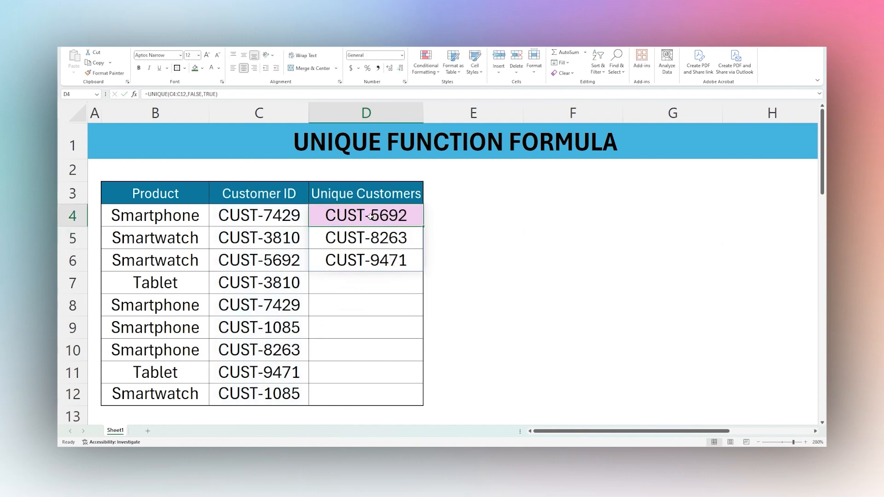
pyautogui.click(255, 217)
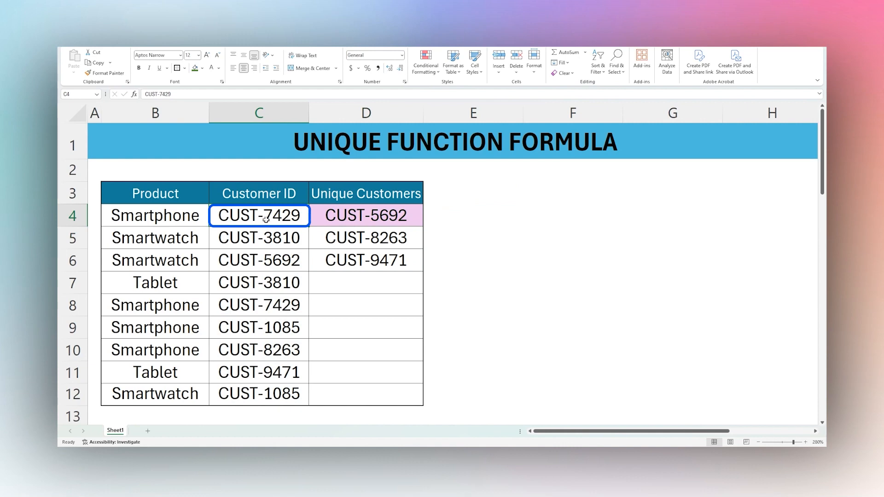
pyautogui.click(273, 306)
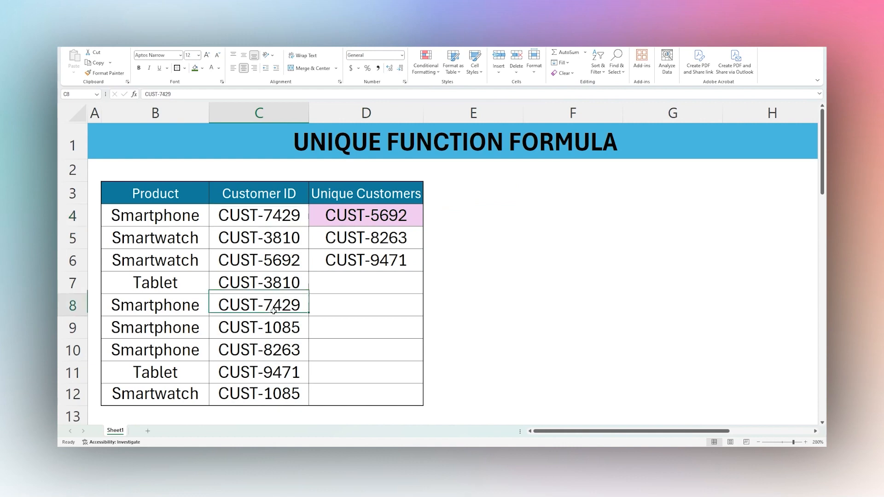
pyautogui.click(278, 219)
pyautogui.click(344, 220)
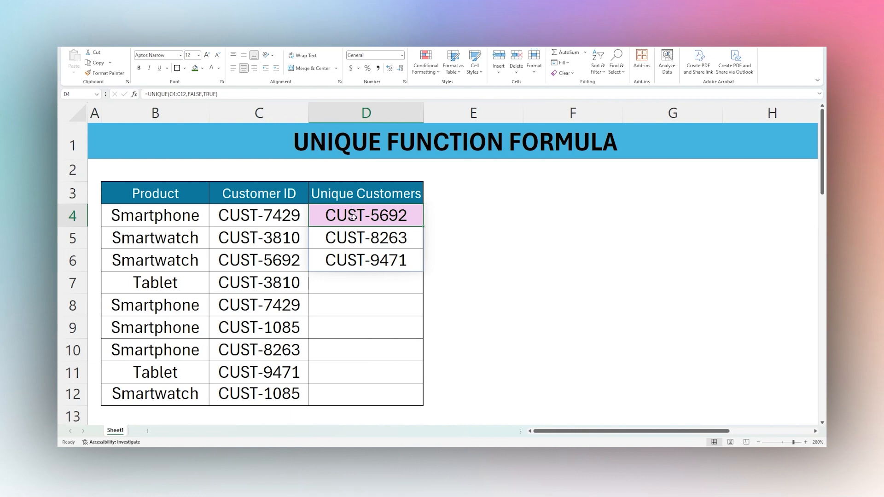
# Enter the formula =UNIQUE(B23:C31) in D23 to list the unique product and color combinations
pyautogui.scroll(-7, 354, 217)
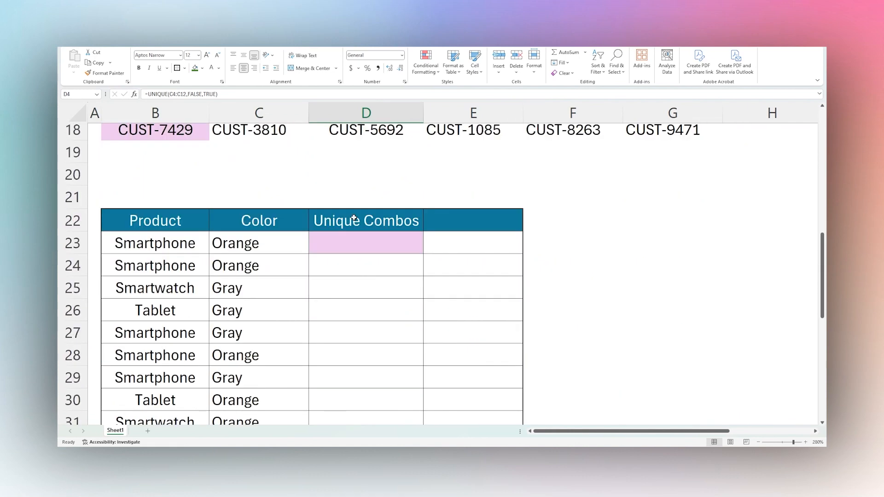
pyautogui.scroll(1, 353, 217)
pyautogui.scroll(-1, 346, 181)
pyautogui.moveTo(170, 177)
pyautogui.mouseDown()
pyautogui.moveTo(291, 182)
pyautogui.moveTo(258, 360)
pyautogui.mouseUp()
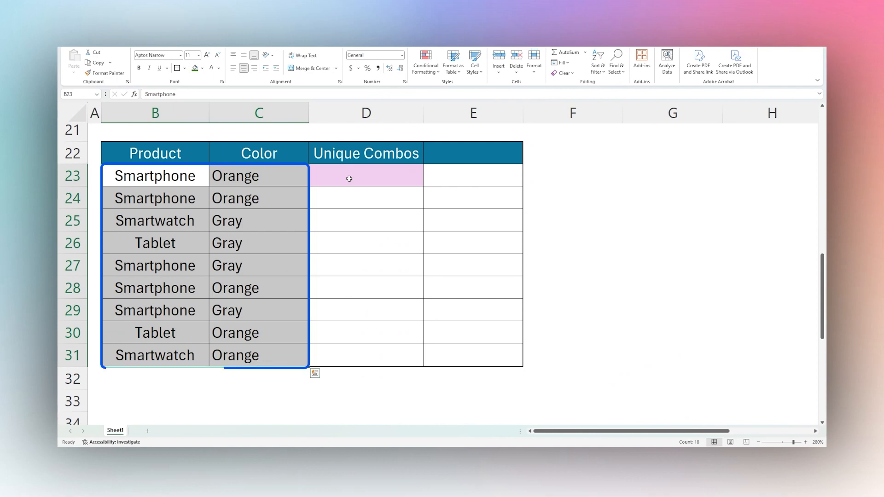
pyautogui.click(375, 175)
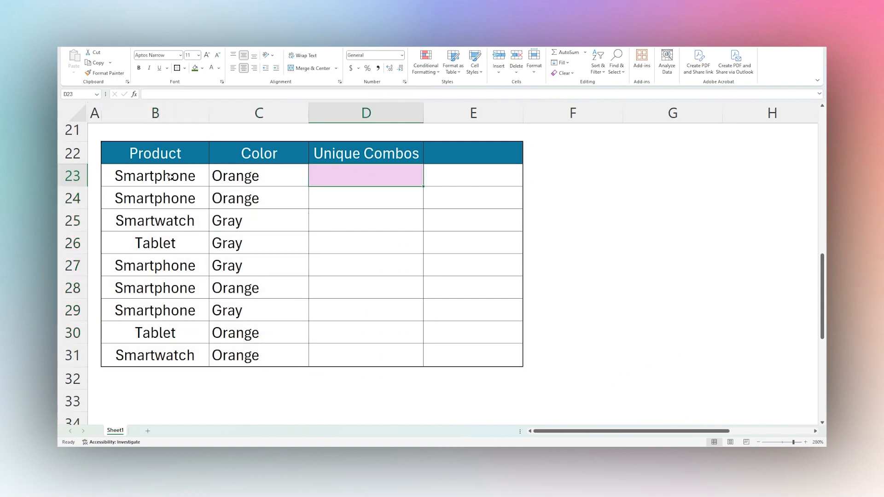
pyautogui.moveTo(170, 178); pyautogui.dragTo(225, 287)
pyautogui.click(344, 181)
pyautogui.write('=unqie')
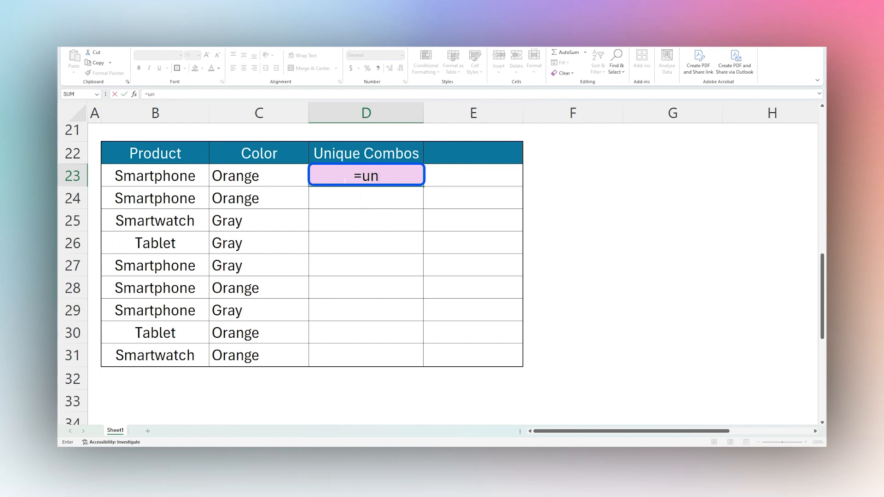
pyautogui.press('BackSpace')
pyautogui.press('BackSpace')
pyautogui.press('BackSpace')
pyautogui.write('ique(')
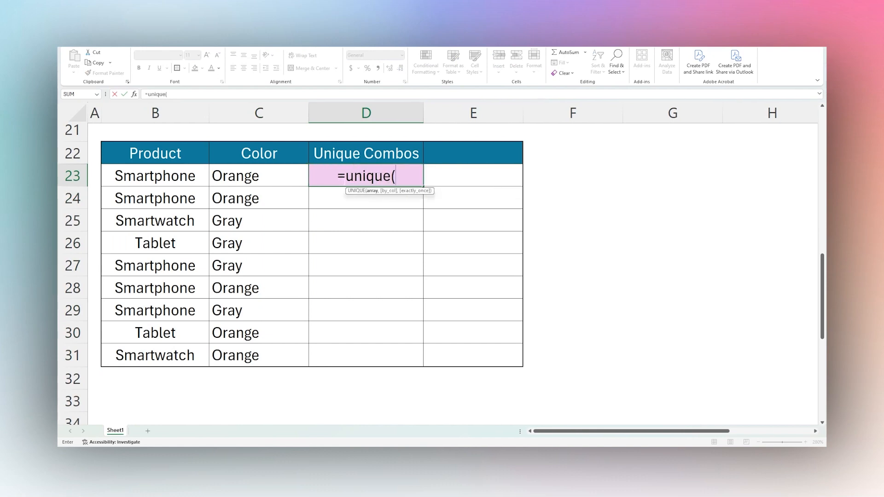
pyautogui.moveTo(156, 178); pyautogui.dragTo(253, 355)
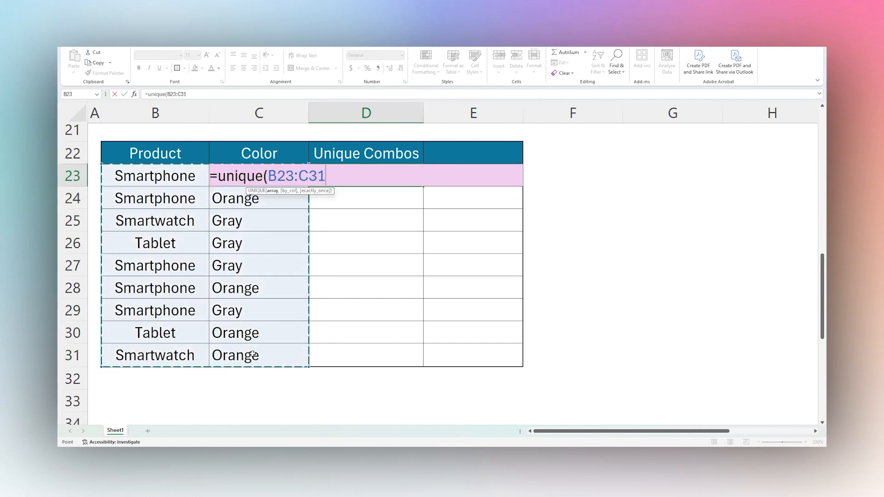
pyautogui.write(')')
pyautogui.press('Return')
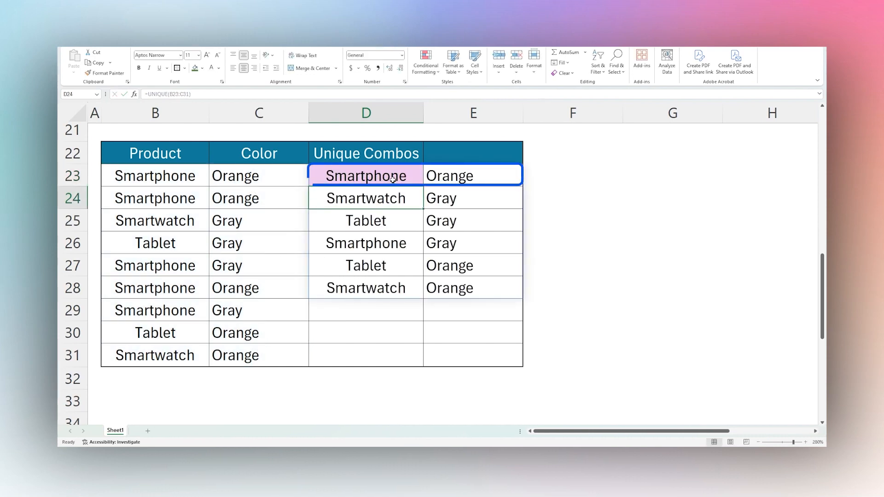
# Compare the first combination in D23:E23 with the matching source rows in B23:C24
pyautogui.moveTo(359, 176); pyautogui.dragTo(462, 178)
pyautogui.moveTo(189, 179); pyautogui.dragTo(236, 205)
pyautogui.moveTo(382, 177); pyautogui.dragTo(466, 176)
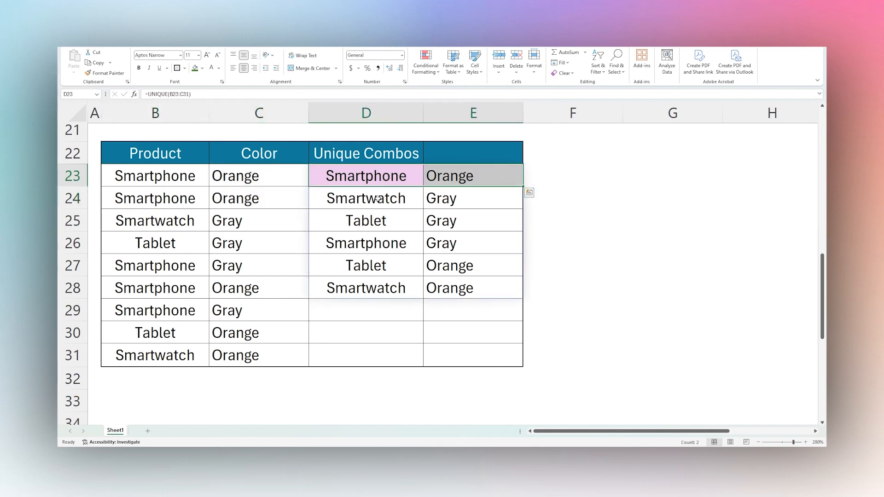
pyautogui.click(377, 176)
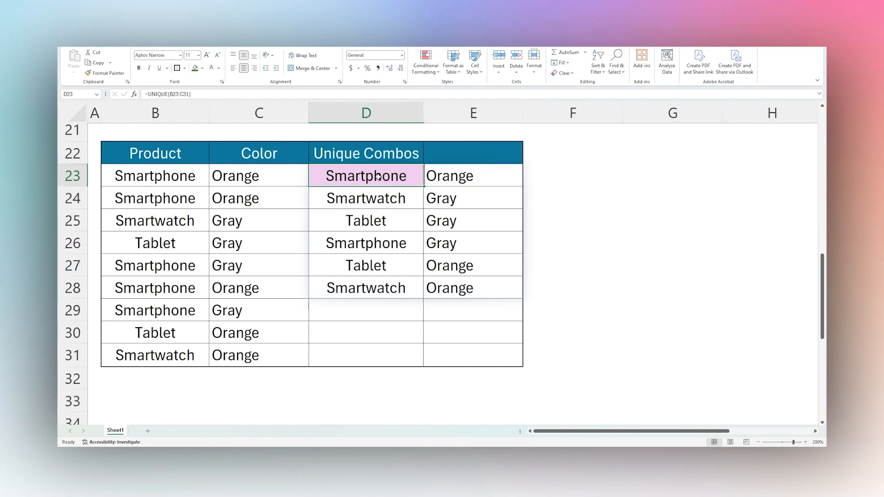
# Wrap the D23 formula in SORT as =SORT(UNIQUE(B23:C31)) to order the unique combinations by product
pyautogui.doubleClick(377, 176)
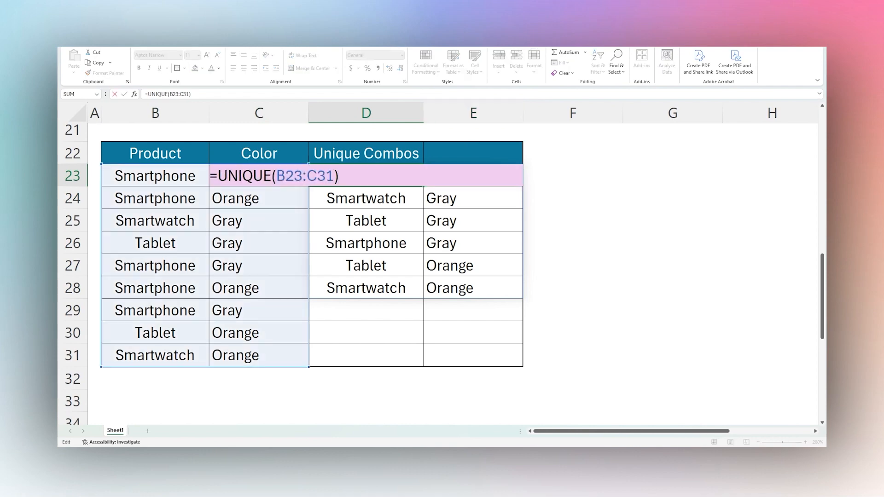
pyautogui.click(218, 176)
pyautogui.write('sort(')
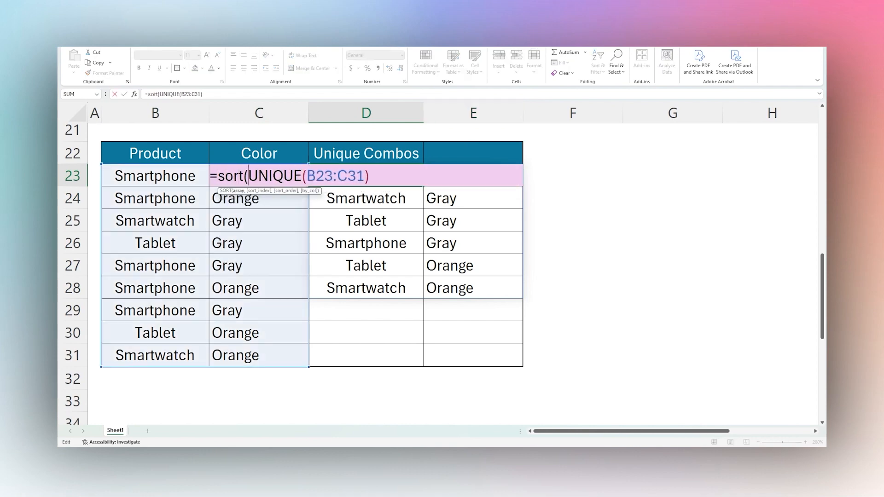
pyautogui.write(')')
pyautogui.press('Return')
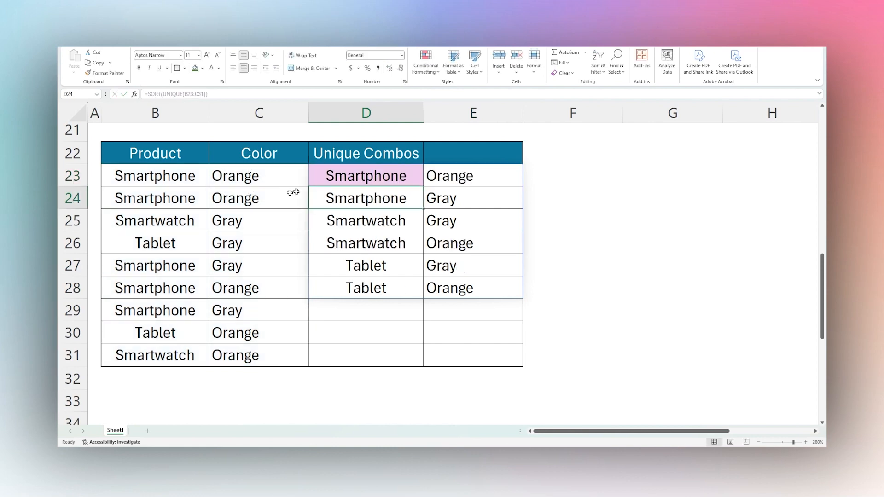
pyautogui.moveTo(374, 177); pyautogui.dragTo(360, 247)
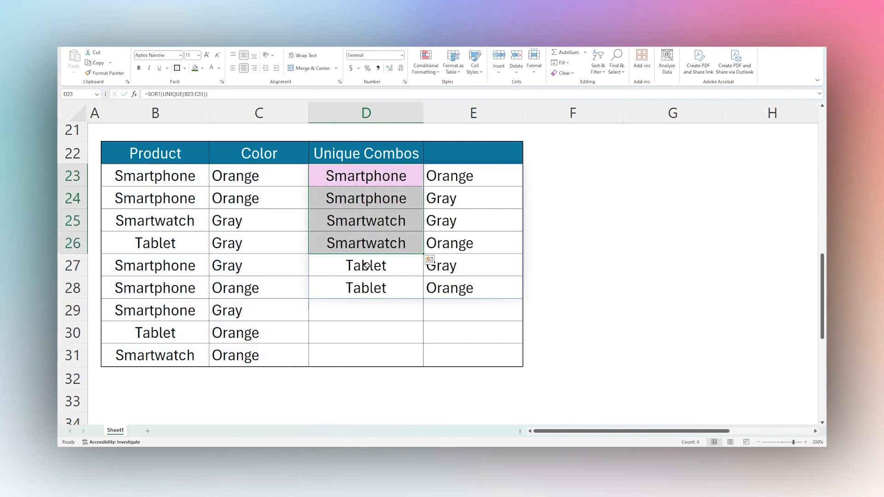
pyautogui.click(365, 265)
# Change the D23 formula to =SORT(UNIQUE(B23:C31),2,1) so the combinations sort in ascending order by color
pyautogui.doubleClick(371, 184)
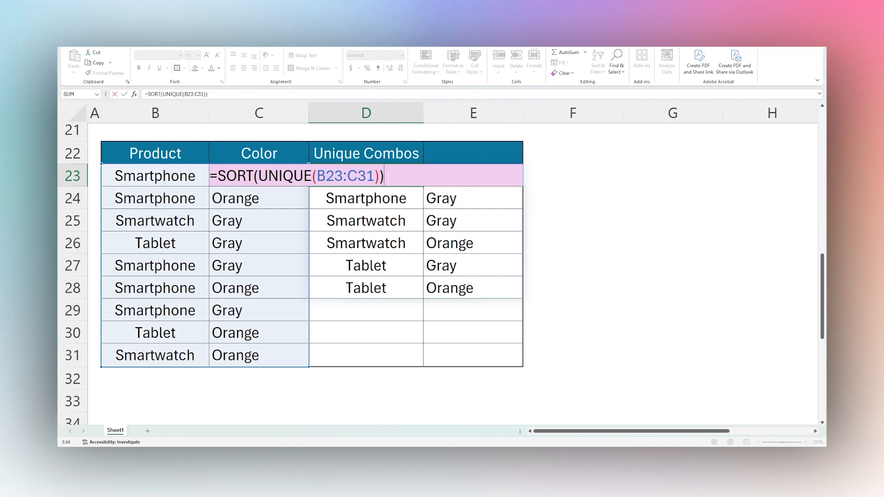
pyautogui.write(',')
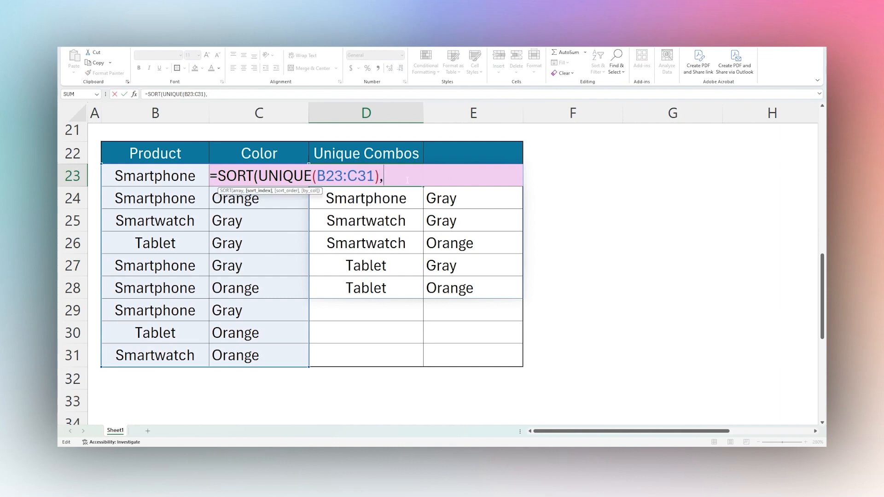
pyautogui.write('2,')
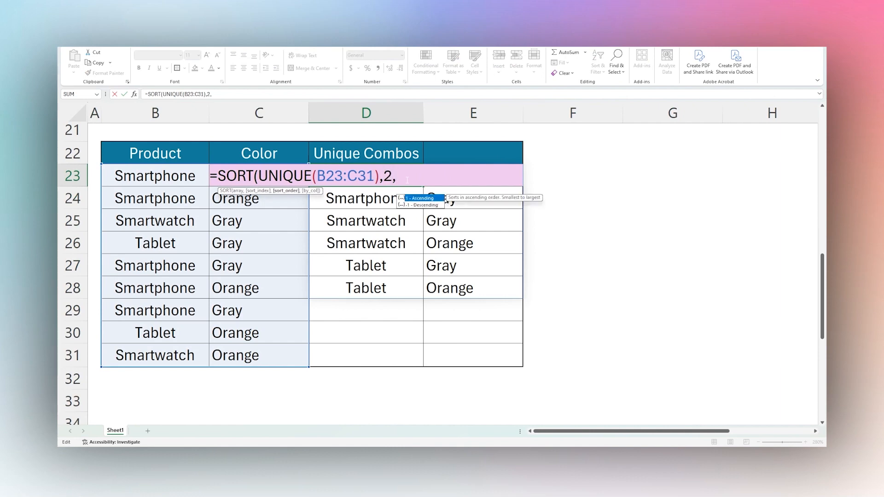
pyautogui.write('1)')
pyautogui.press('Return')
pyautogui.moveTo(442, 177); pyautogui.dragTo(451, 297)
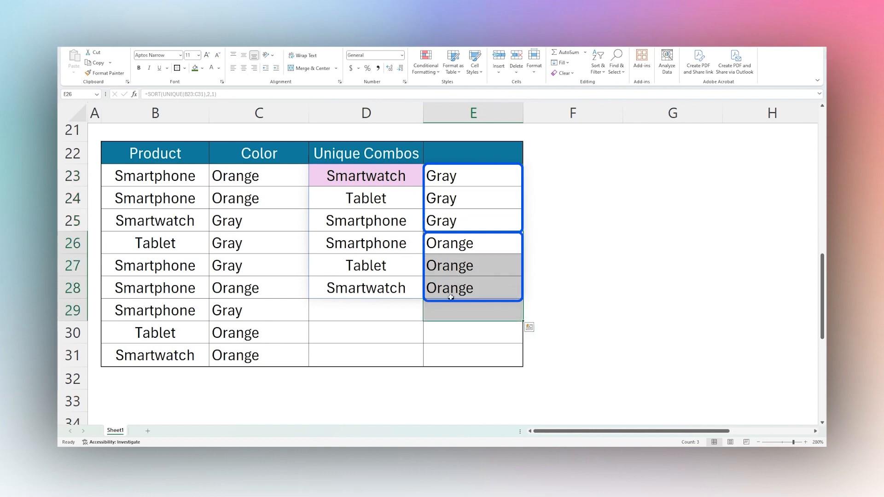
# Replace the D23 formula with =UNIQUE(B23:B31&" "&C23:C31) to list each unique product and color combination in a single column
pyautogui.click(382, 183)
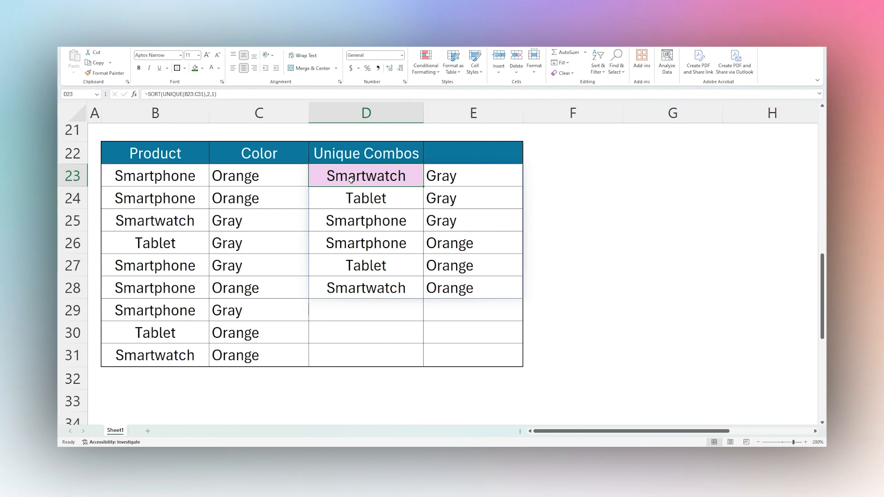
pyautogui.press('Delete')
pyautogui.doubleClick(371, 177)
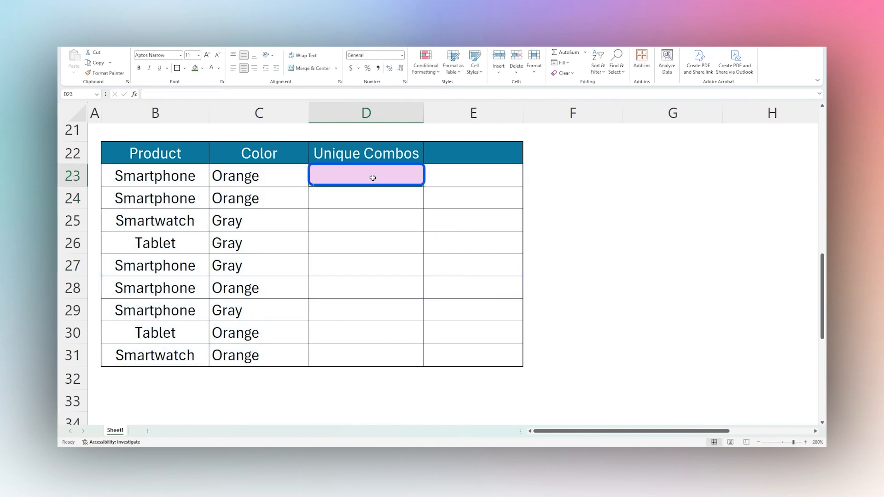
pyautogui.write('=uniqu')
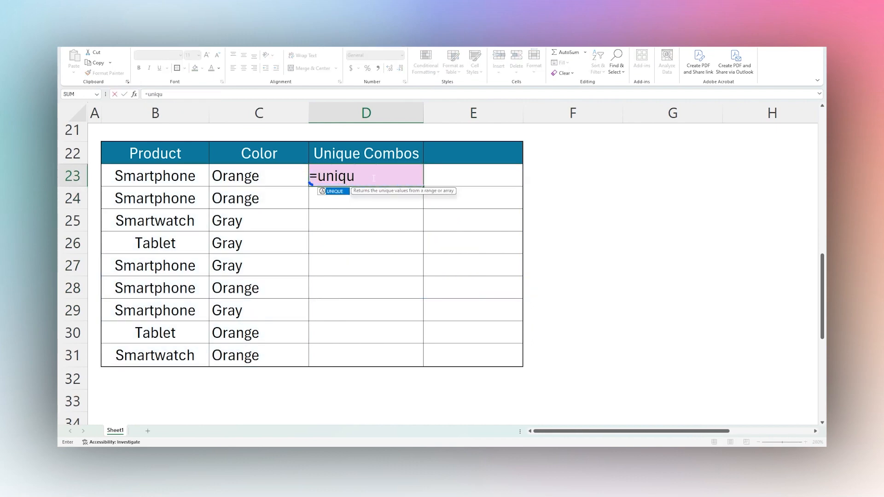
pyautogui.write('e(')
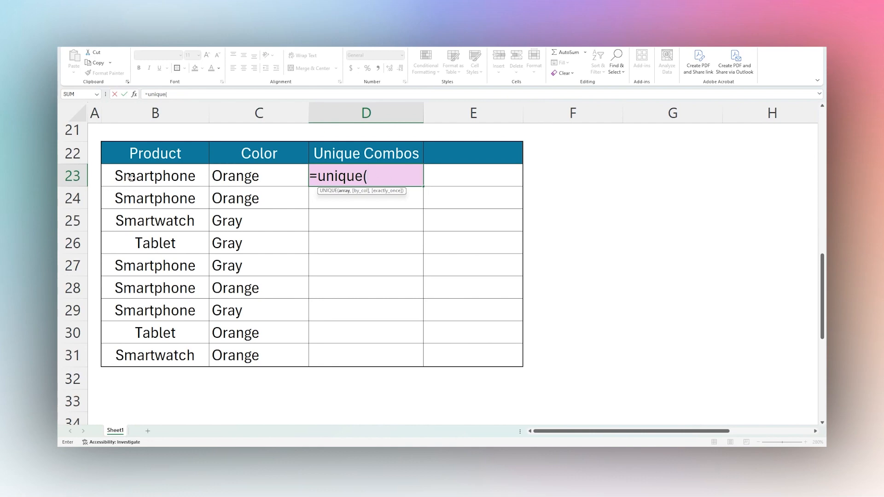
pyautogui.moveTo(158, 176); pyautogui.dragTo(168, 353)
pyautogui.write('&')
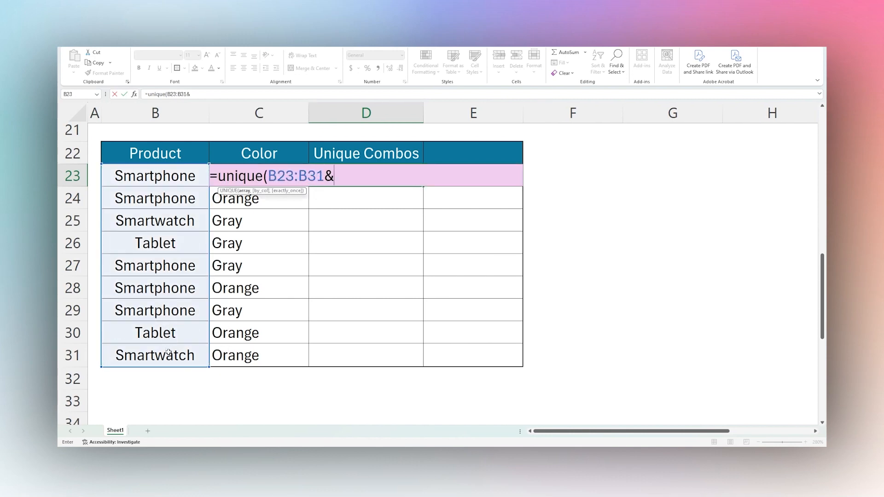
pyautogui.write('" "&')
pyautogui.click(241, 156)
pyautogui.press('BackSpace')
pyautogui.write('3')
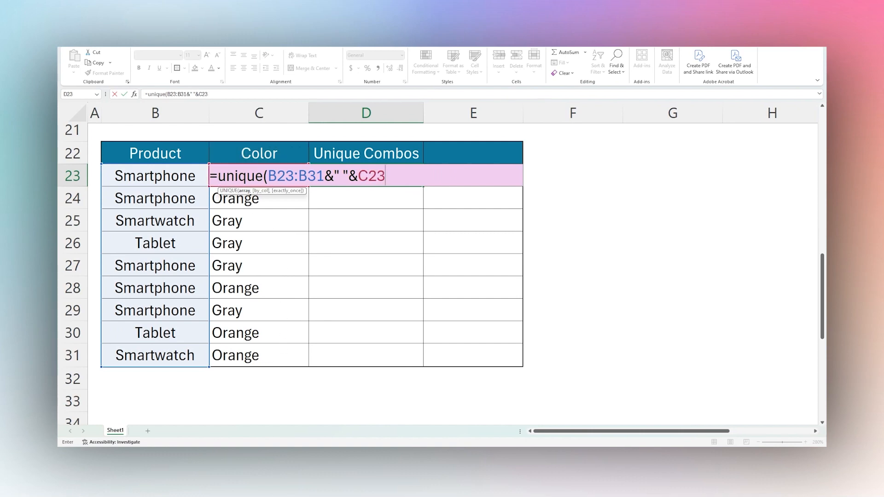
pyautogui.write(':C31')
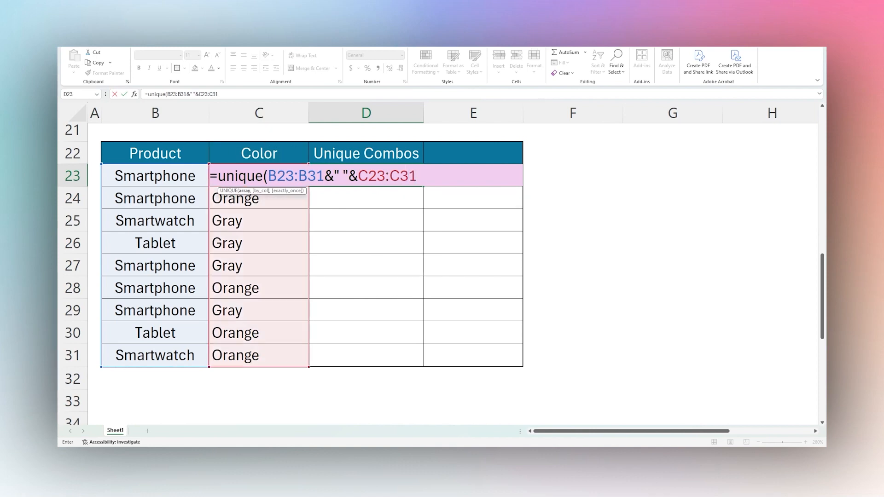
pyautogui.write(')')
pyautogui.press('Return')
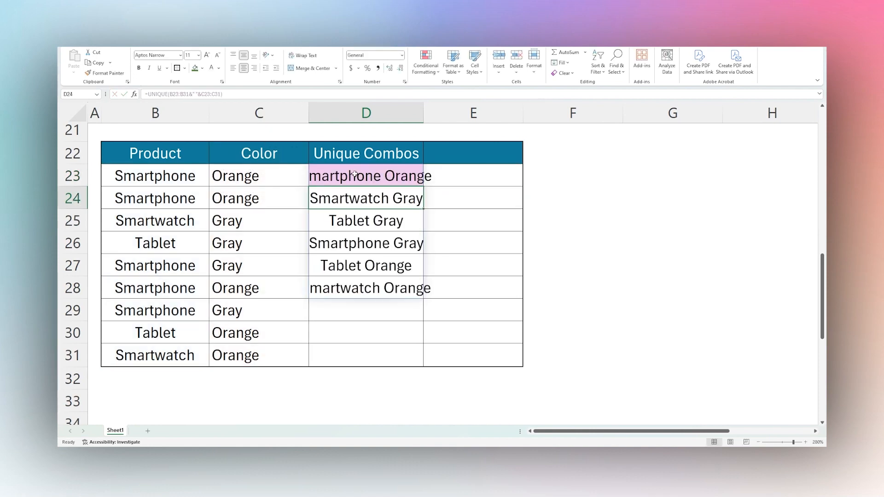
# Left-align the combined entries in D23:D28 and compare the first one with the source rows B23:C24
pyautogui.click(355, 174)
pyautogui.hotkey('ctrl', 'shift', 'Down')
pyautogui.click(234, 68)
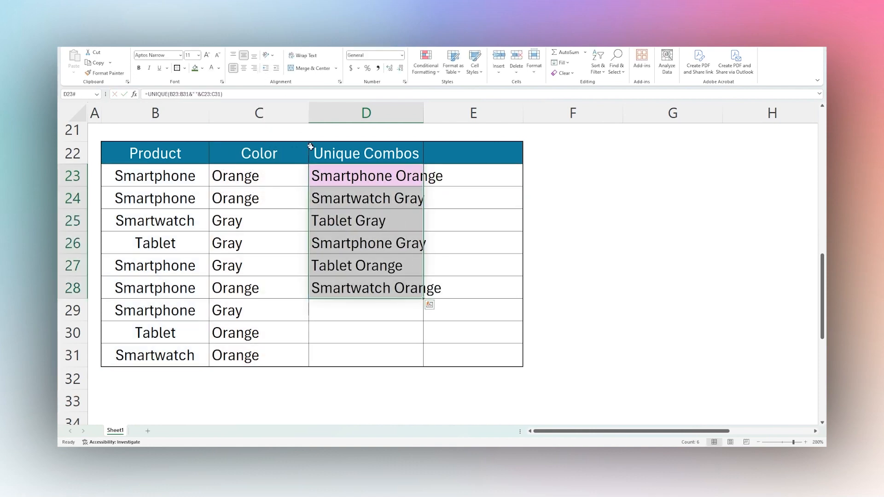
pyautogui.moveTo(363, 176)
pyautogui.mouseDown()
pyautogui.moveTo(435, 230)
pyautogui.moveTo(429, 286)
pyautogui.mouseUp()
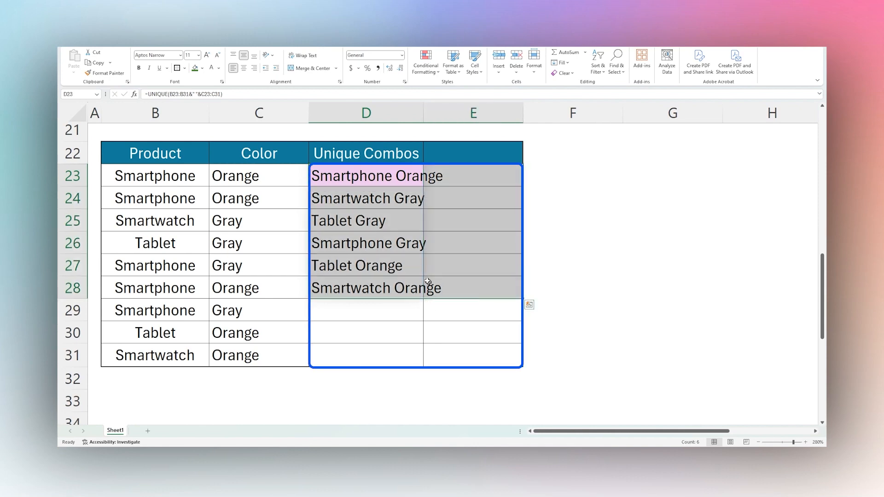
pyautogui.click(372, 179)
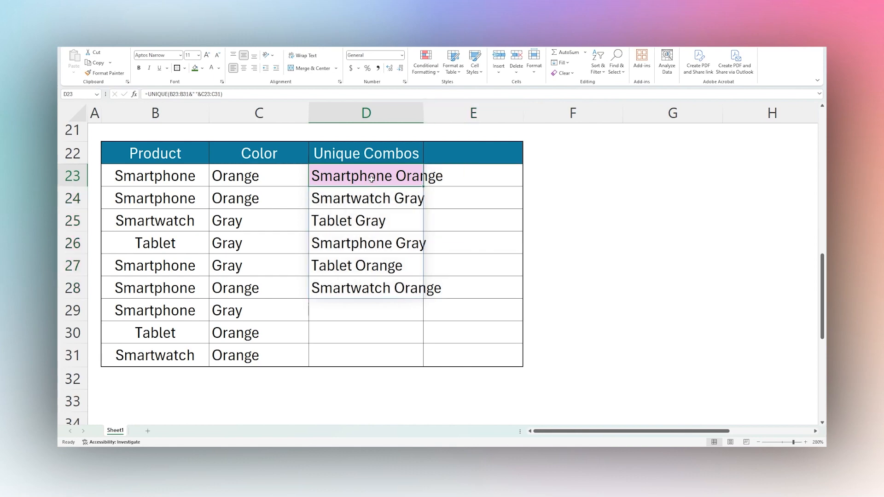
pyautogui.moveTo(203, 178); pyautogui.dragTo(246, 201)
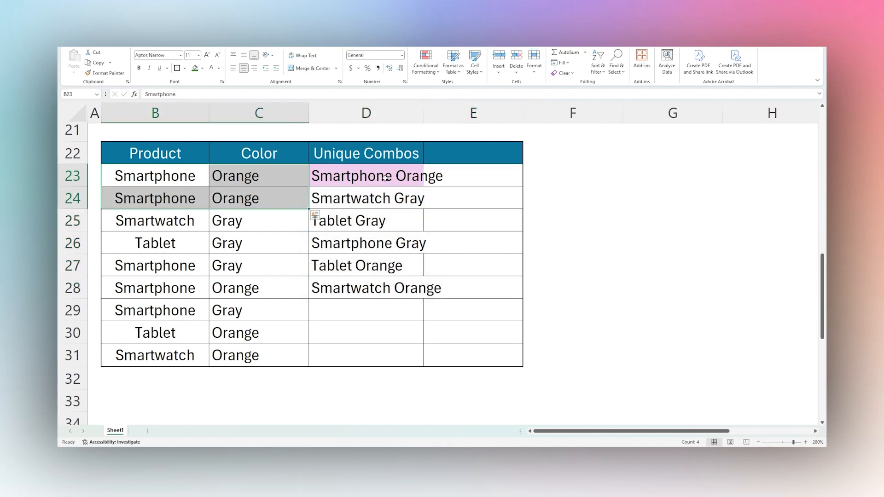
pyautogui.click(339, 183)
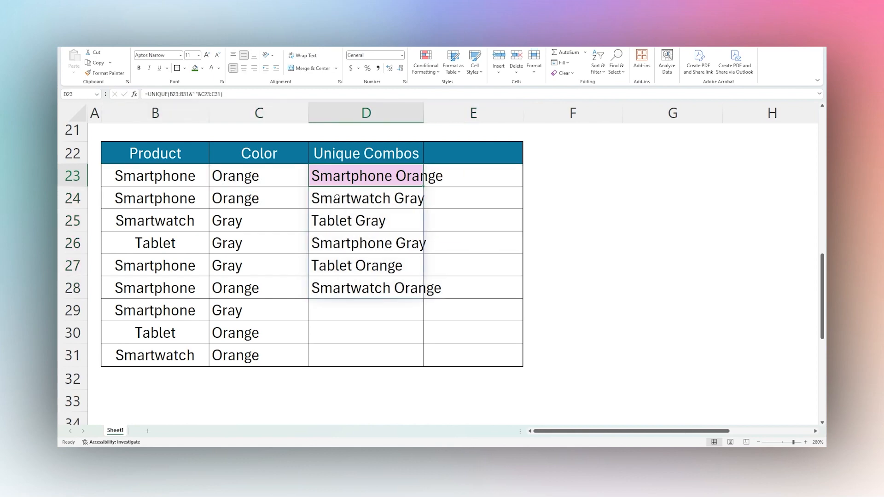
# Clear the spilled formula in G39 below the green headers and review the source table in B36:E44
pyautogui.scroll(-4, 336, 197)
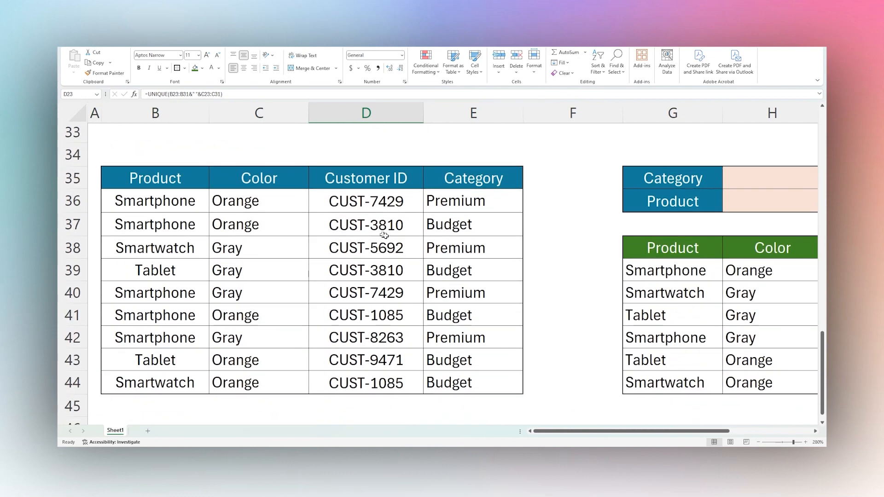
pyautogui.click(662, 271)
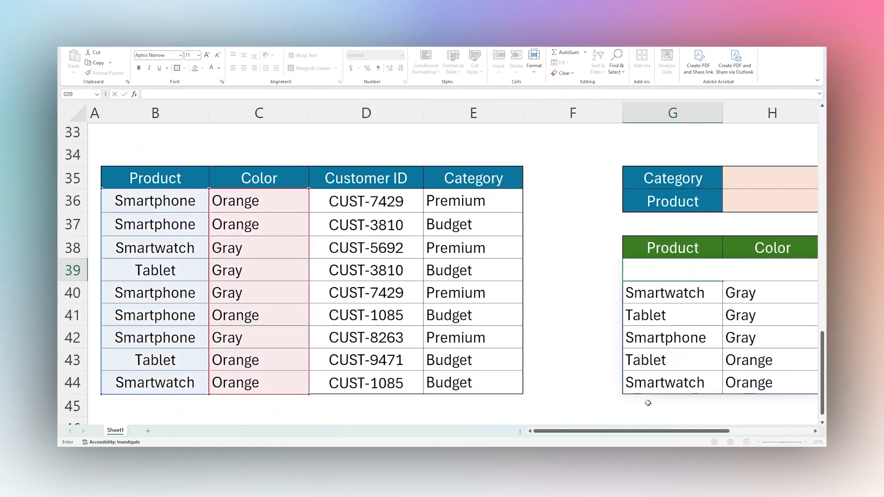
pyautogui.click(605, 393)
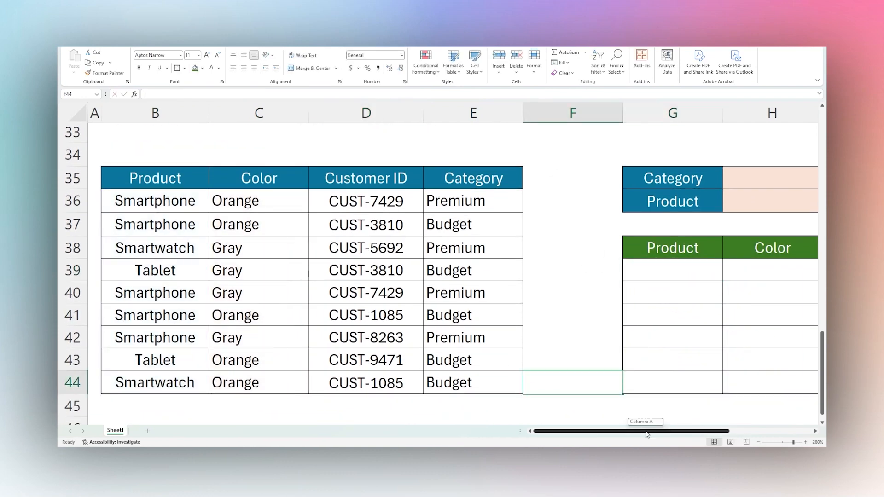
pyautogui.moveTo(647, 432)
pyautogui.mouseDown()
pyautogui.moveTo(669, 434)
pyautogui.moveTo(655, 431)
pyautogui.mouseUp()
pyautogui.moveTo(136, 210); pyautogui.dragTo(444, 382)
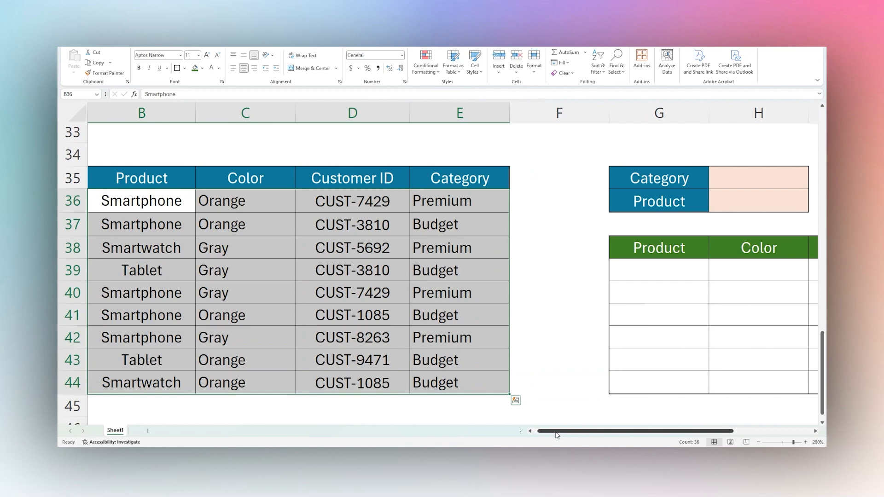
pyautogui.moveTo(557, 435)
pyautogui.mouseDown()
pyautogui.moveTo(571, 435)
pyautogui.moveTo(554, 436)
pyautogui.mouseUp()
pyautogui.moveTo(158, 207); pyautogui.dragTo(504, 202)
pyautogui.moveTo(546, 431); pyautogui.dragTo(629, 434)
# Choose Smartphone as the Product criterion in H36, leaving the Category criterion in H35 empty
pyautogui.click(541, 181)
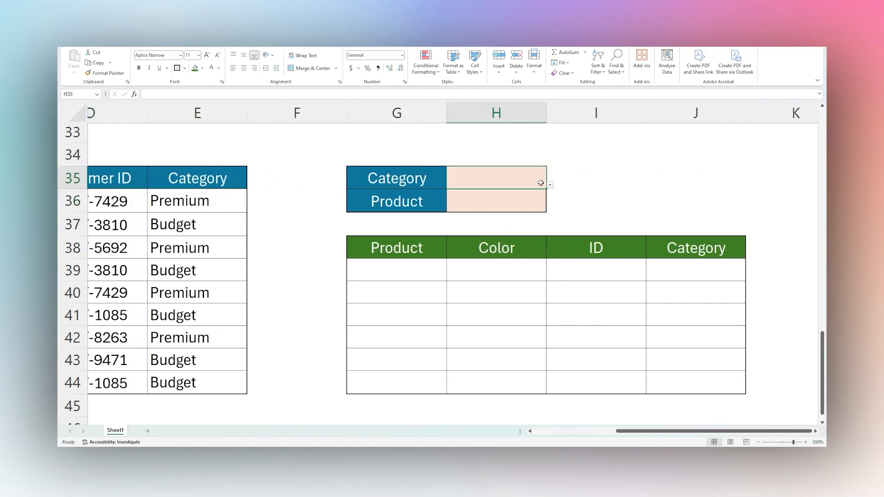
pyautogui.click(550, 185)
pyautogui.click(553, 202)
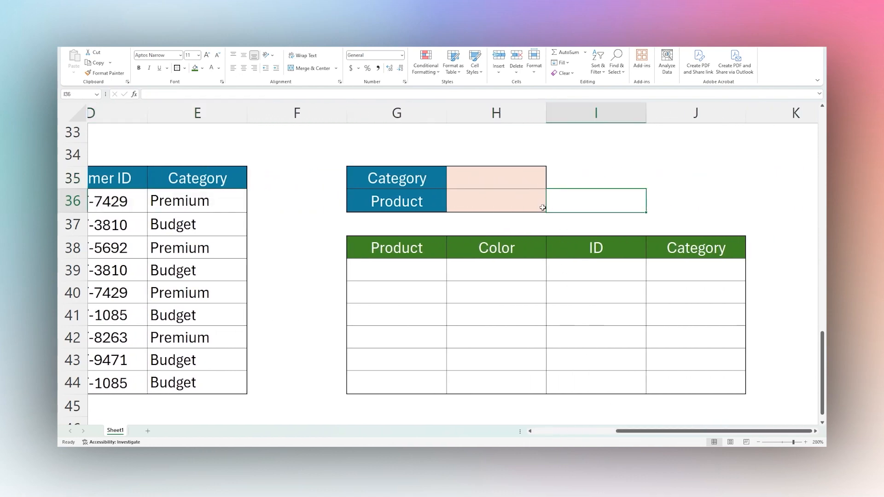
pyautogui.click(543, 205)
pyautogui.click(550, 208)
pyautogui.click(488, 219)
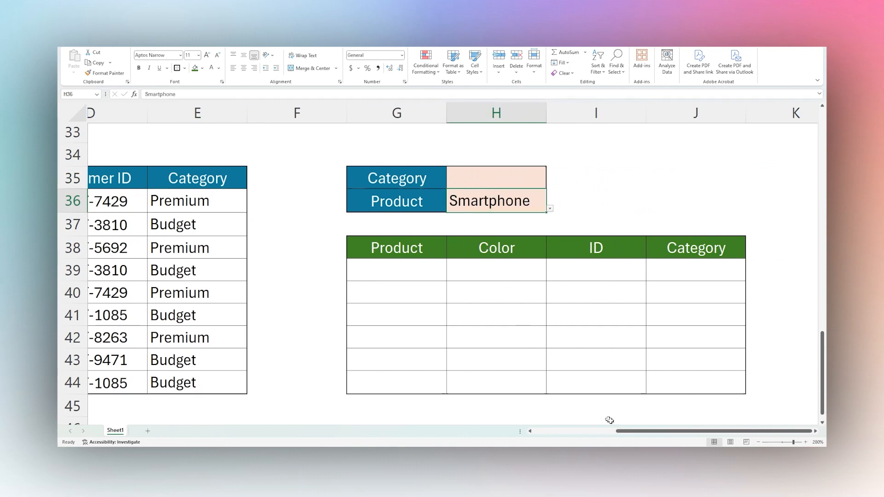
# Enter =FILTER(E36:E44,B36:B44=H36) in J39 to list the categories of the product chosen in H36
pyautogui.moveTo(627, 433); pyautogui.dragTo(542, 434)
pyautogui.moveTo(428, 206); pyautogui.dragTo(471, 386)
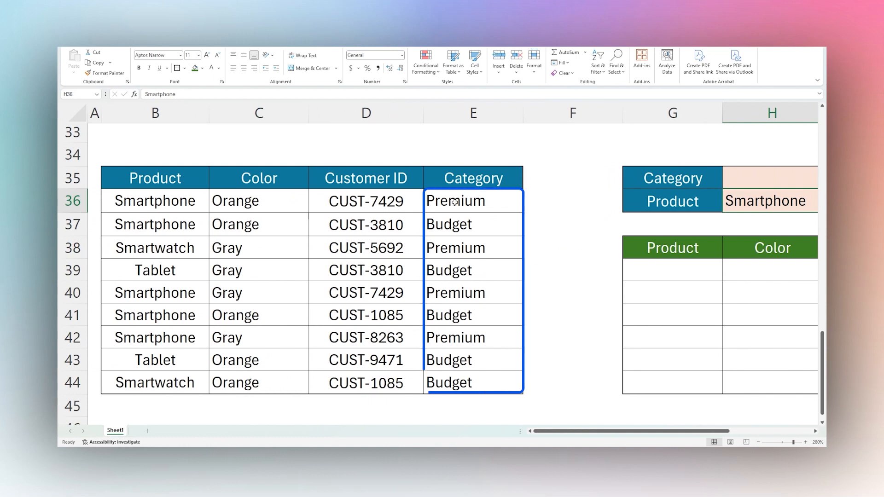
pyautogui.hscroll(5, 471, 386)
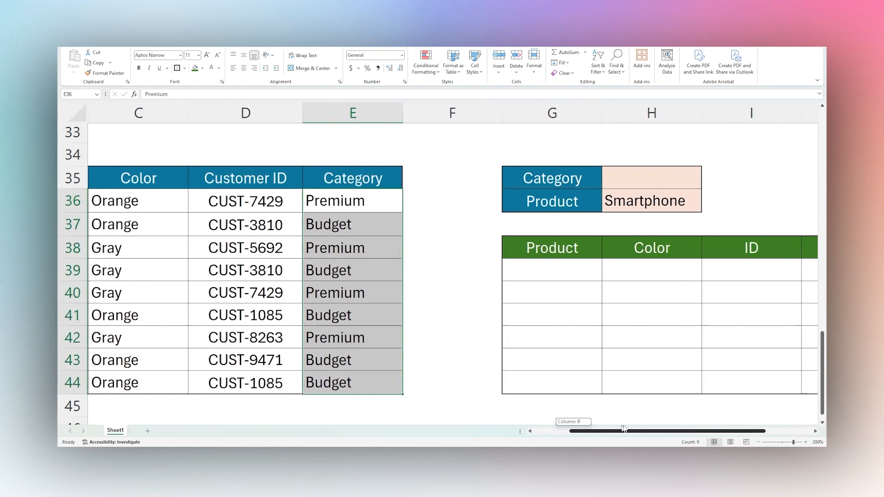
pyautogui.click(727, 277)
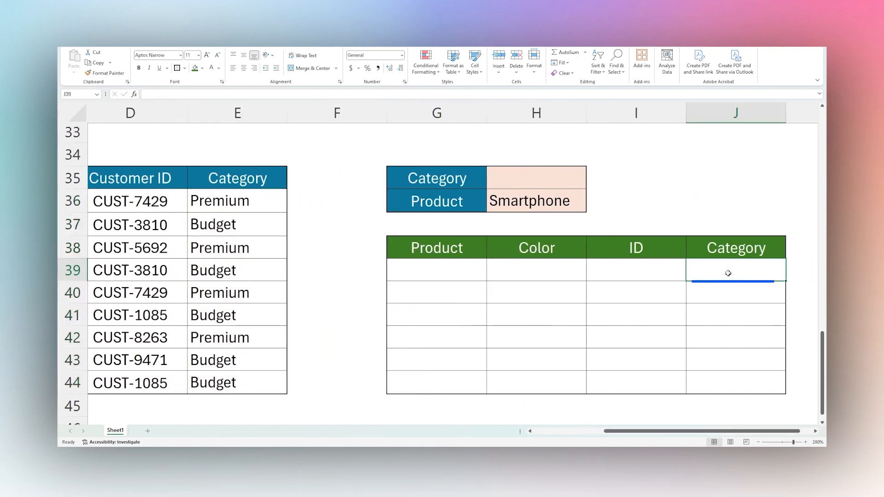
pyautogui.write('=filter')
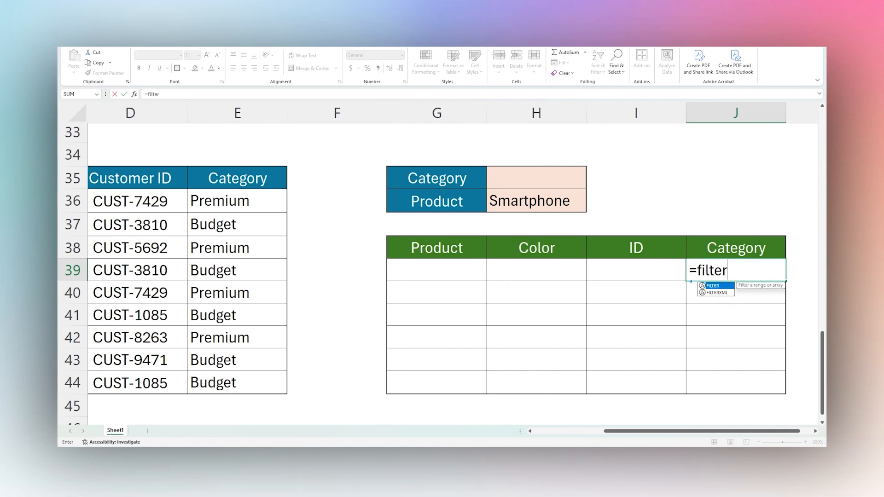
pyautogui.write('(')
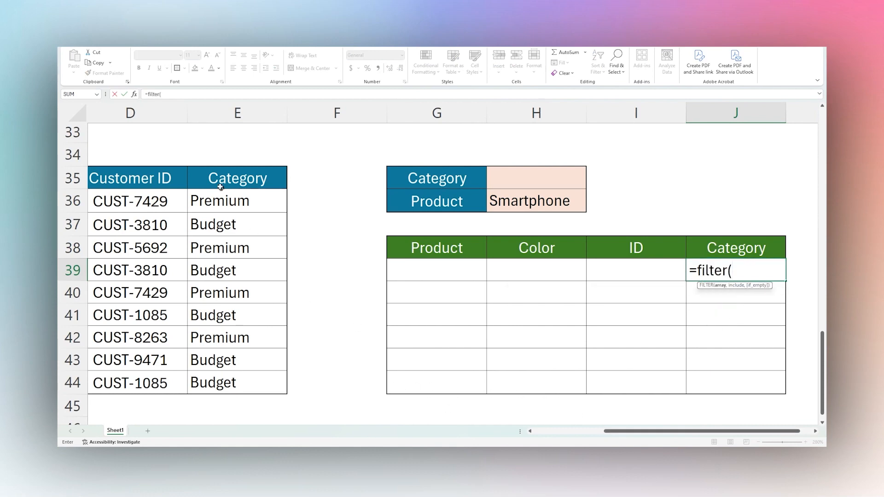
pyautogui.moveTo(232, 201); pyautogui.dragTo(234, 377)
pyautogui.write(',')
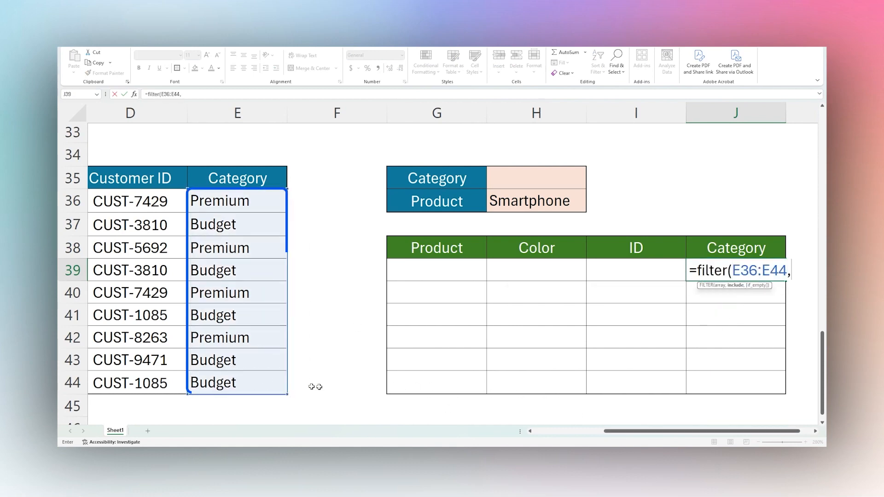
pyautogui.moveTo(612, 433); pyautogui.dragTo(542, 438)
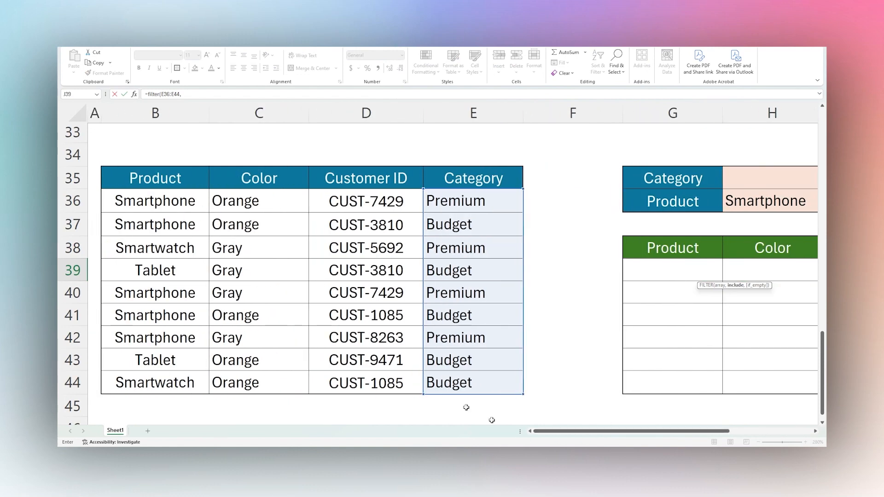
pyautogui.moveTo(155, 200); pyautogui.dragTo(171, 378)
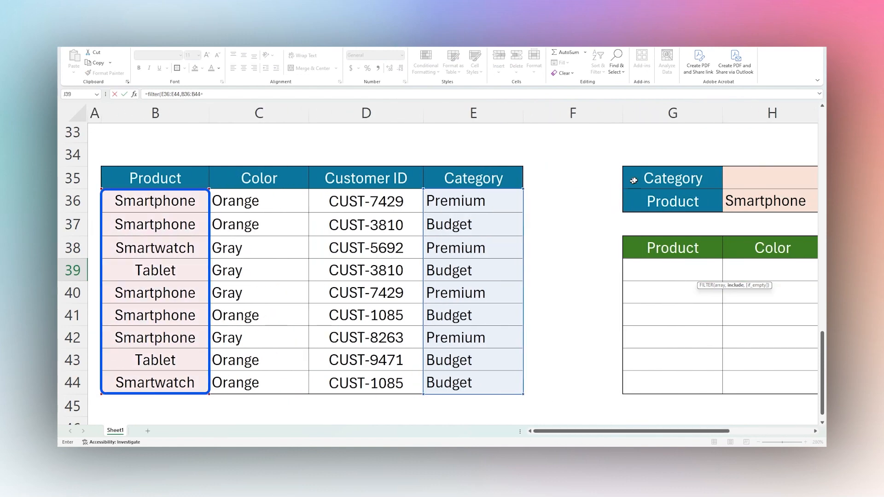
pyautogui.click(745, 202)
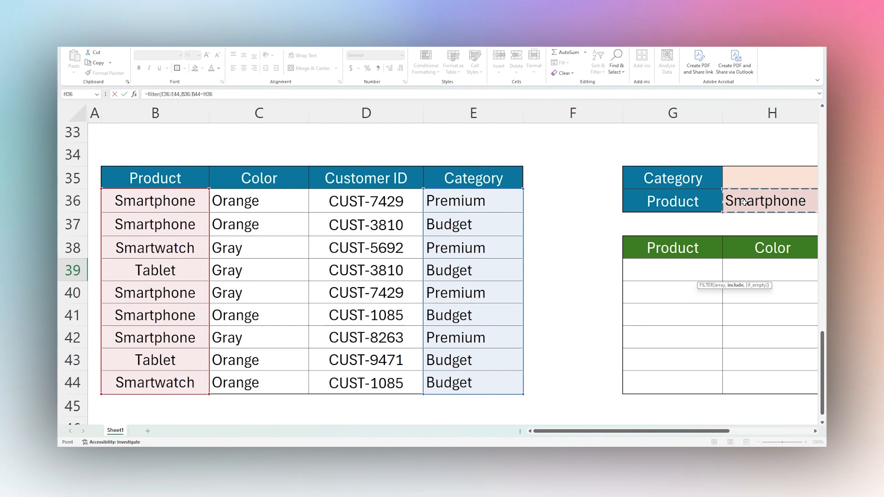
pyautogui.press('Return')
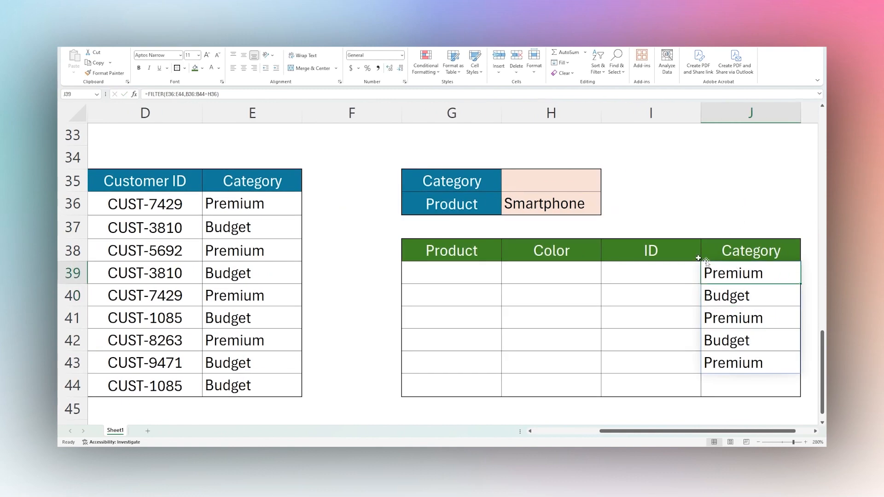
# Switch the Product criterion in H36 to Smartwatch and back to Smartphone to test the category list
pyautogui.click(592, 207)
pyautogui.click(605, 211)
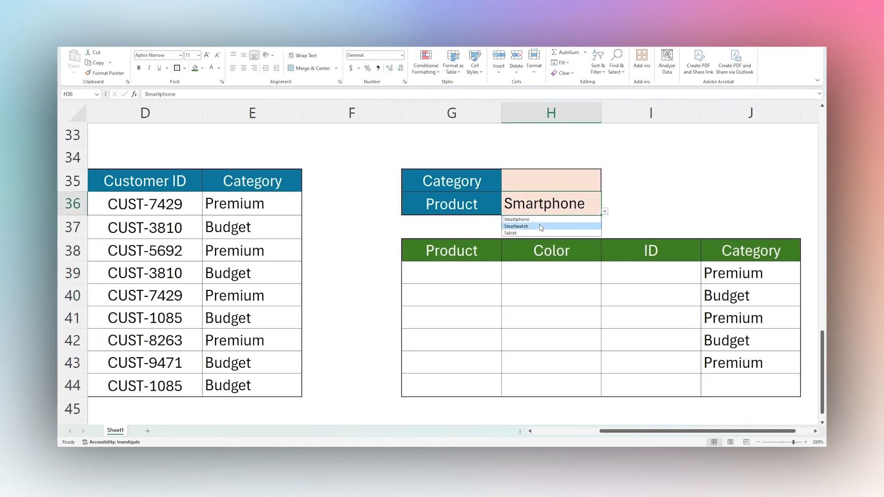
pyautogui.click(553, 226)
pyautogui.click(605, 211)
pyautogui.click(551, 218)
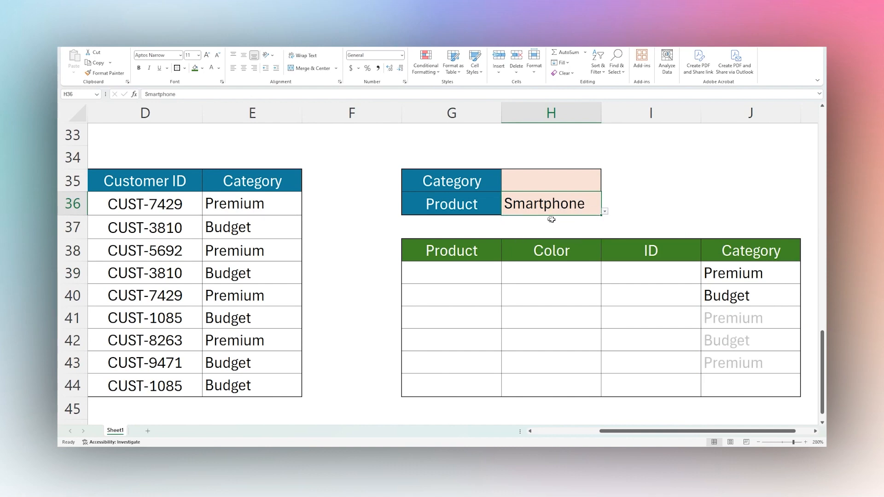
# Wrap the FILTER formula in J39 in UNIQUE, making it =UNIQUE(FILTER(E36:E44,B36:B44=H36))
pyautogui.click(746, 273)
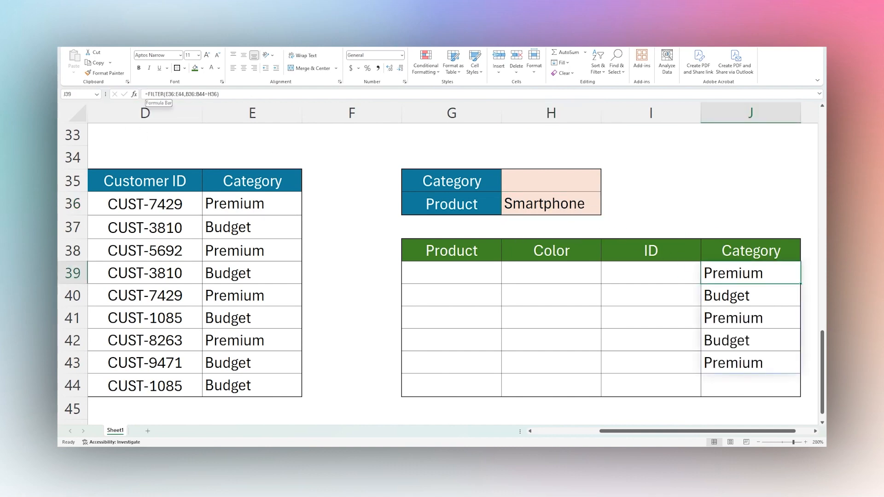
pyautogui.click(147, 94)
pyautogui.write('unique(')
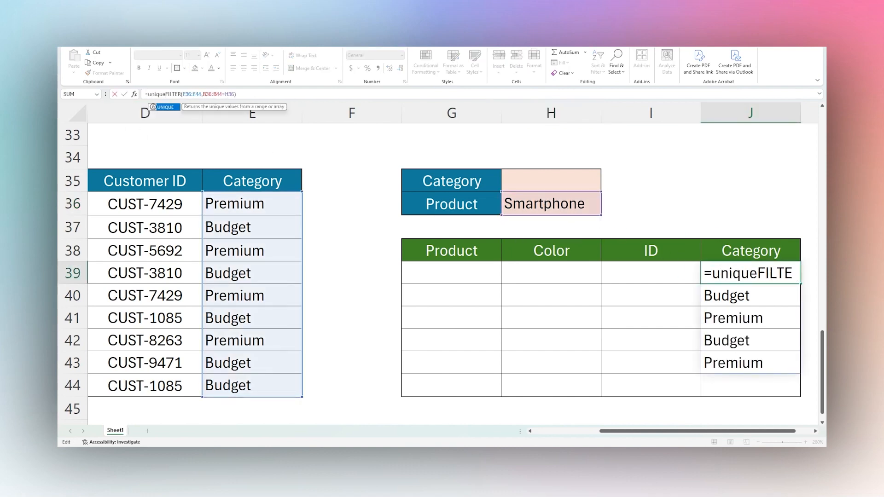
pyautogui.press('End')
pyautogui.write(')')
pyautogui.press('Return')
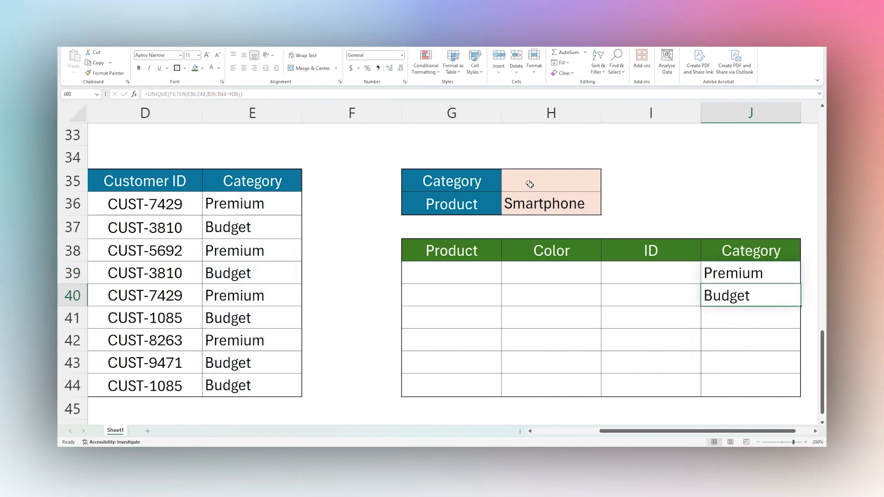
# Change the Product criterion in H36 to Tablet, check the unique category list, and set it back to Smartphone
pyautogui.click(543, 203)
pyautogui.click(605, 211)
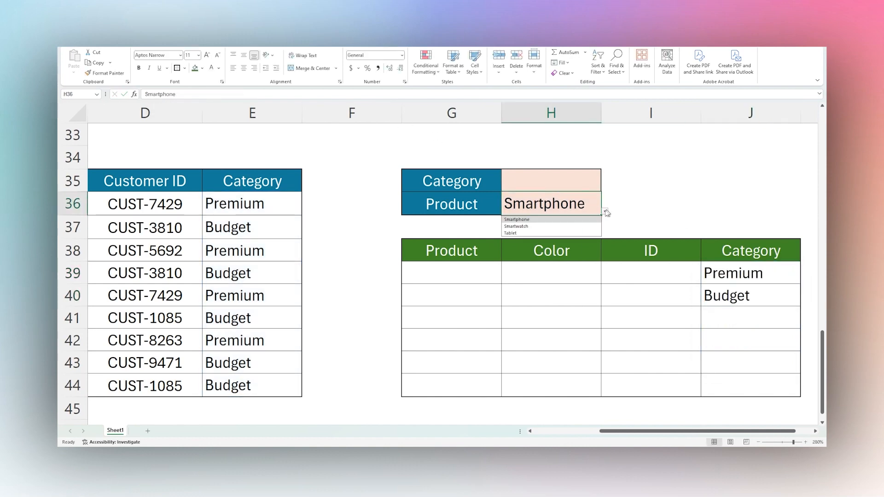
pyautogui.click(525, 233)
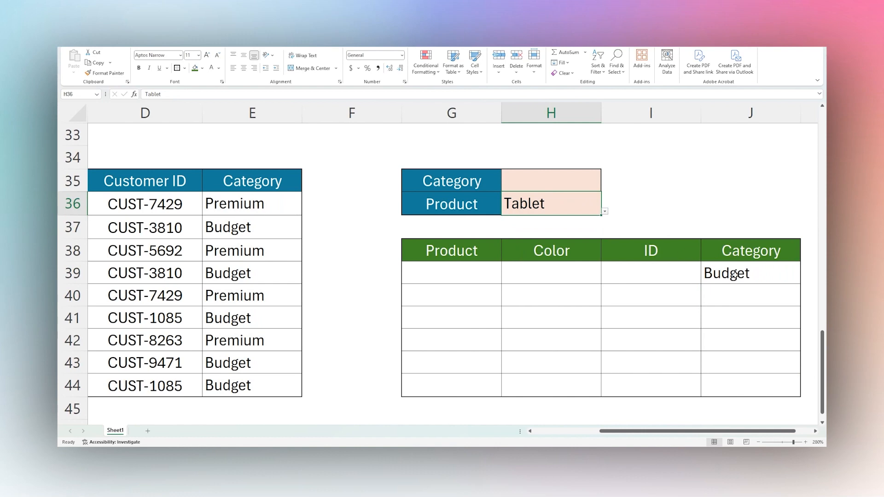
pyautogui.click(734, 275)
pyautogui.click(573, 206)
pyautogui.click(610, 212)
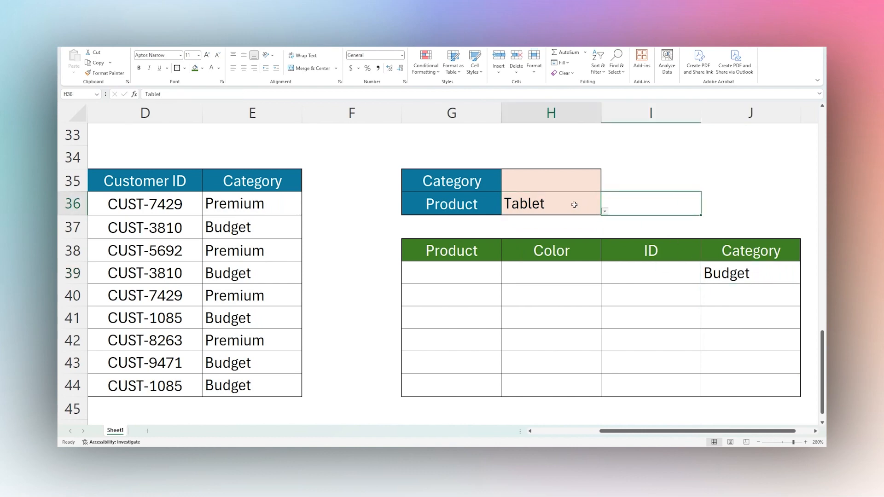
pyautogui.click(606, 212)
pyautogui.click(537, 220)
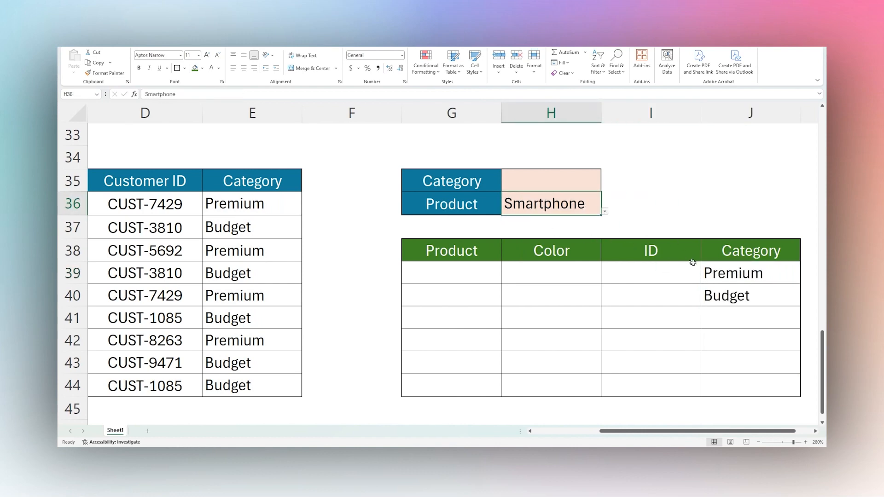
# Clear the spilled UNIQUE formula from J39 under the green Category header
pyautogui.click(742, 275)
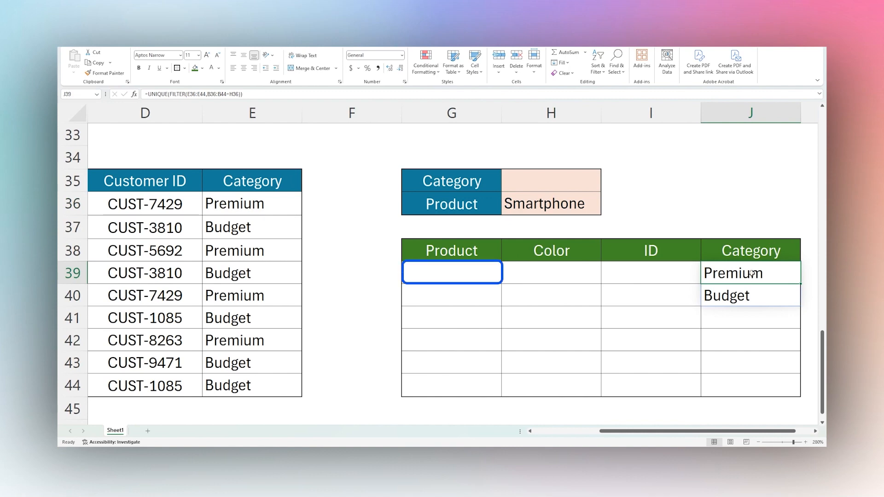
pyautogui.press('Delete')
pyautogui.click(663, 294)
# Enter =FILTER(B36:E44,B36:B44=H36) in G39 to return all four columns for the product chosen in H36
pyautogui.click(421, 274)
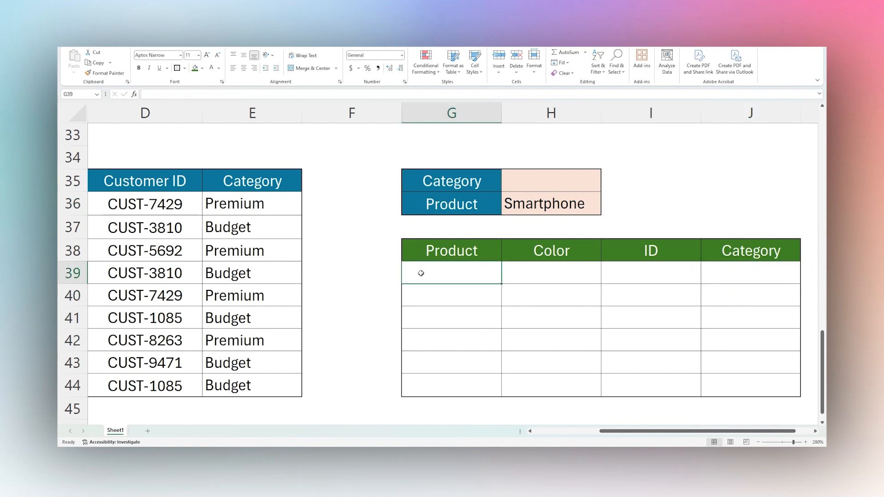
pyautogui.write('=filter(')
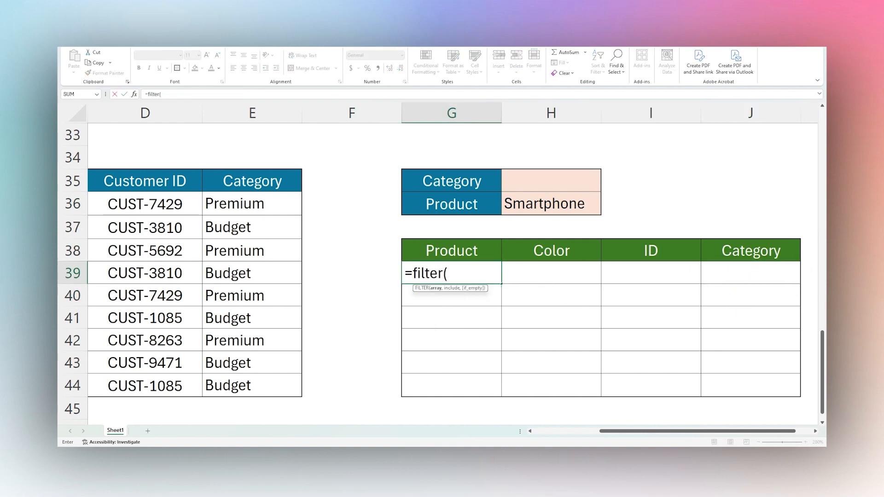
pyautogui.moveTo(599, 432); pyautogui.dragTo(534, 432)
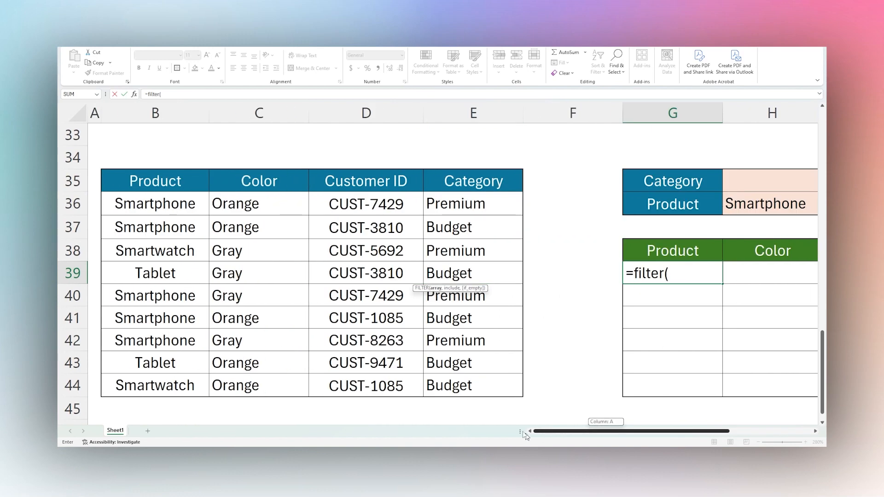
pyautogui.moveTo(158, 203); pyautogui.dragTo(450, 383)
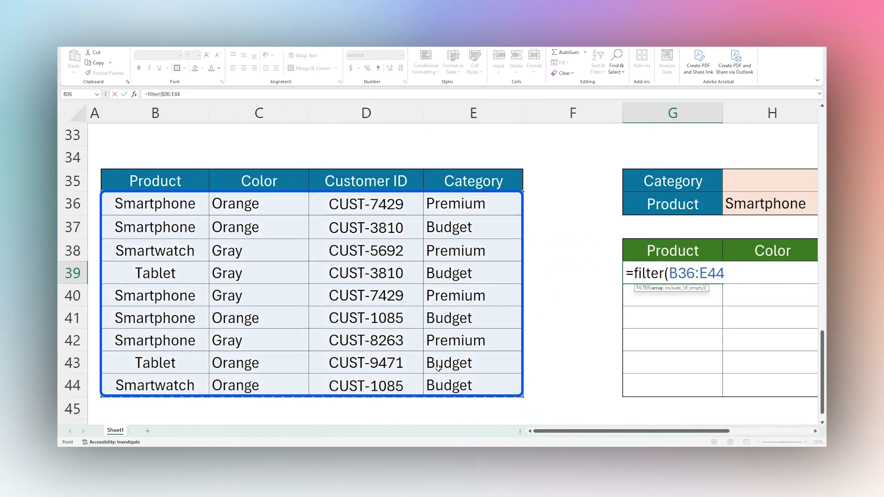
pyautogui.write(',')
pyautogui.moveTo(156, 203); pyautogui.dragTo(172, 380)
pyautogui.click(768, 206)
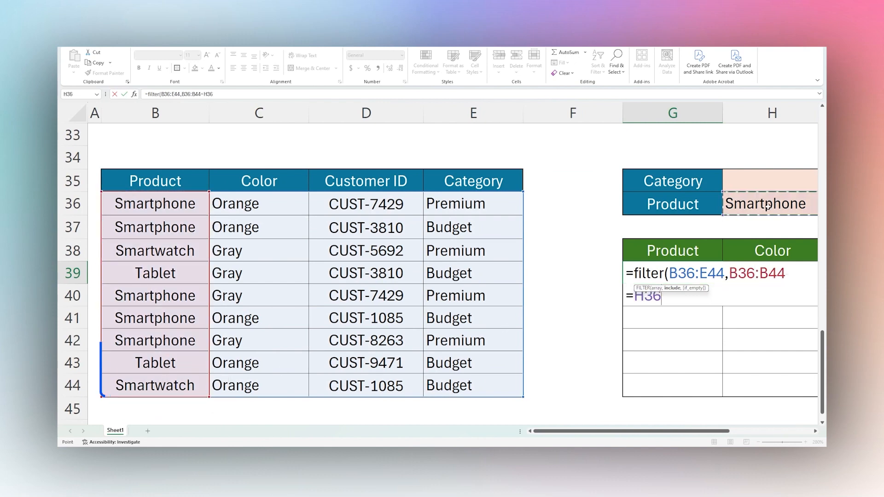
pyautogui.press('Return')
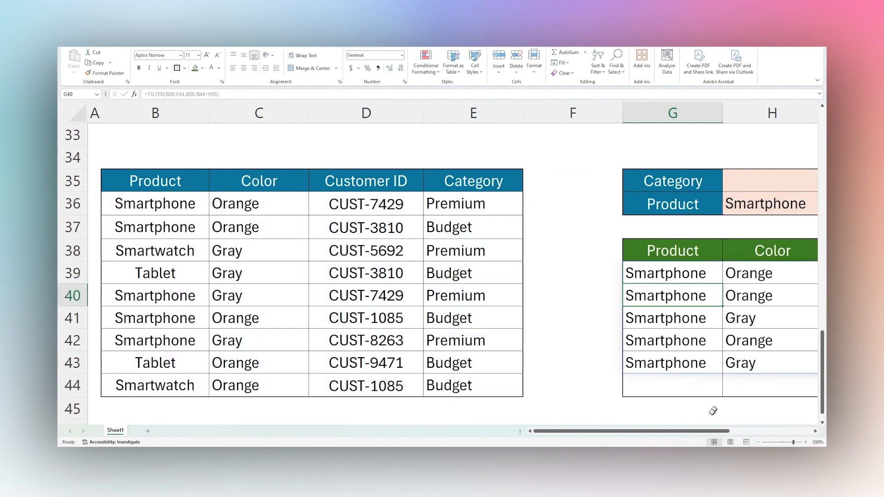
# Wrap the FILTER formula in G39 in UNIQUE, making it =UNIQUE(FILTER(B36:E44,B36:B44=H36))
pyautogui.hscroll(3, 713, 431)
pyautogui.click(452, 272)
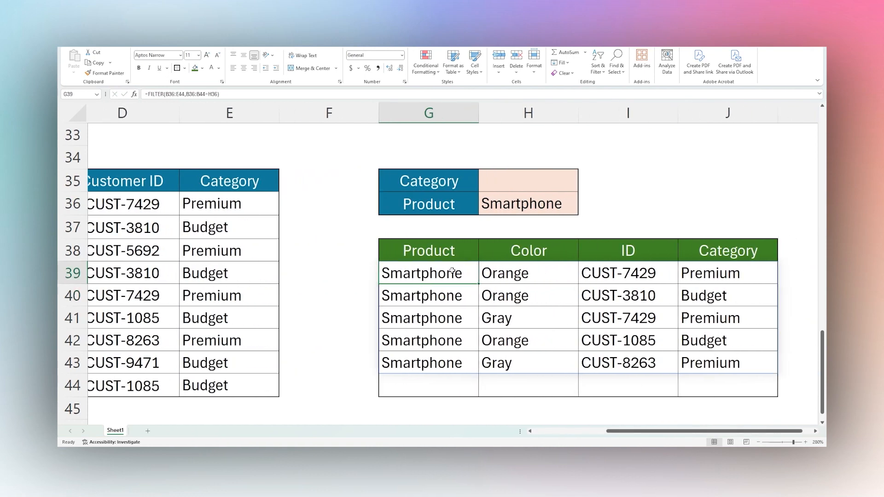
pyautogui.doubleClick(452, 272)
pyautogui.click(390, 273)
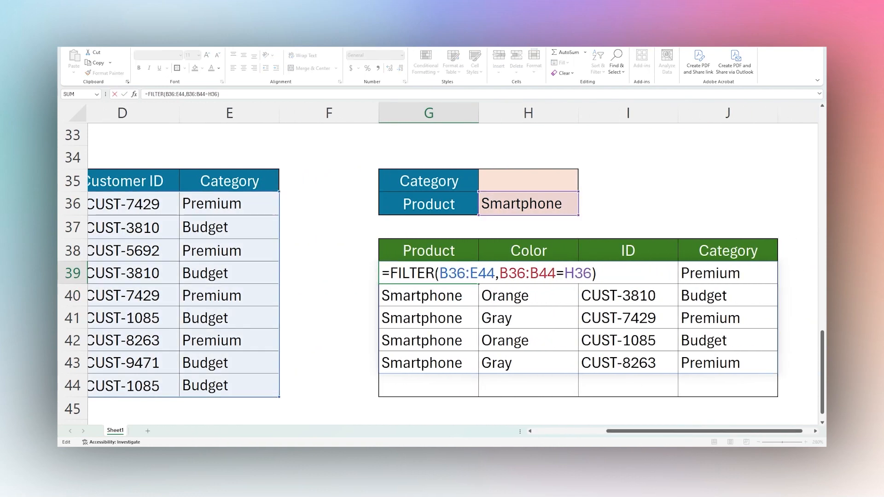
pyautogui.write('unique(')
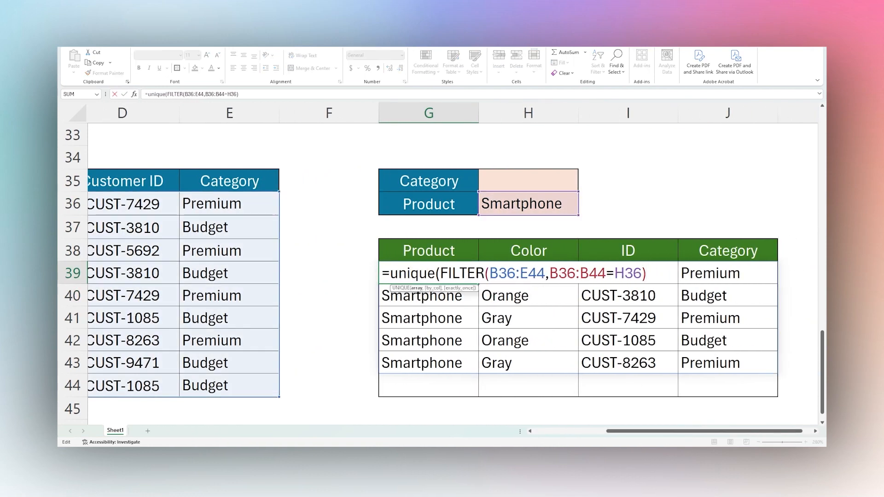
pyautogui.write(')')
pyautogui.press('Return')
# Set the Product criterion in H36 to Smartwatch and review the rows returned in G39:J40
pyautogui.click(521, 205)
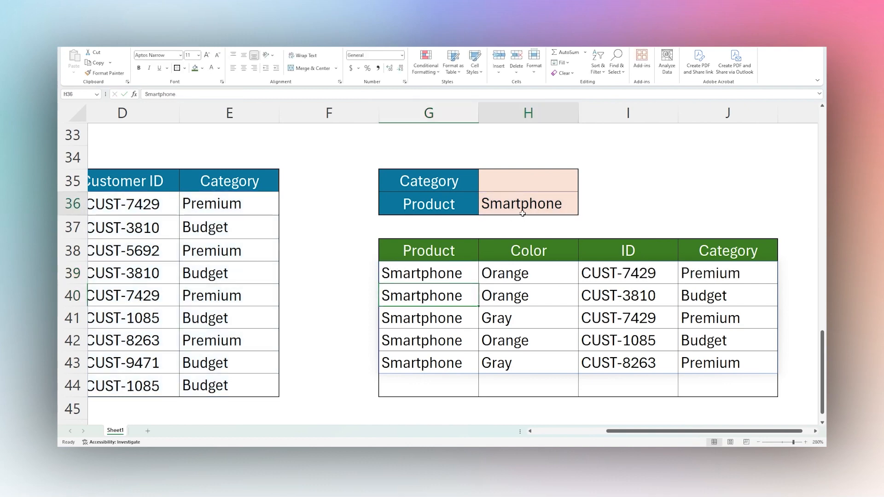
pyautogui.click(583, 211)
pyautogui.click(494, 227)
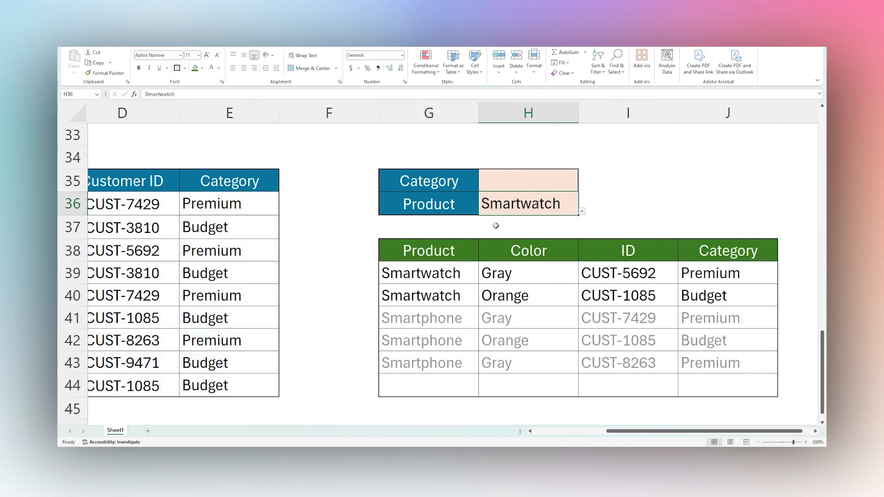
pyautogui.moveTo(442, 275); pyautogui.dragTo(707, 304)
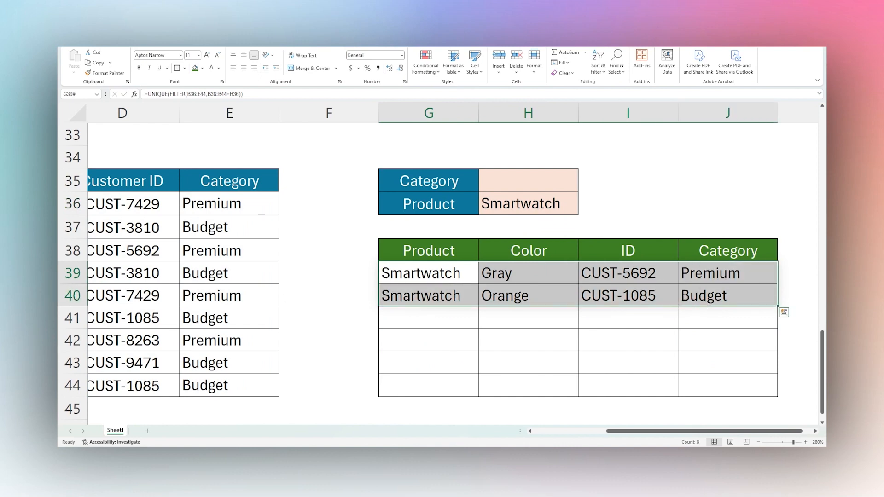
pyautogui.click(442, 275)
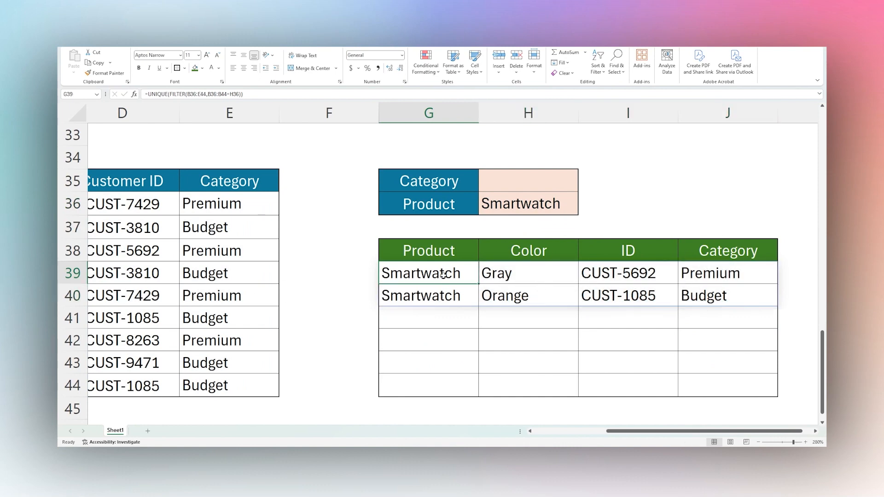
# Choose Premium as the Category criterion in H35
pyautogui.click(516, 181)
pyautogui.click(588, 188)
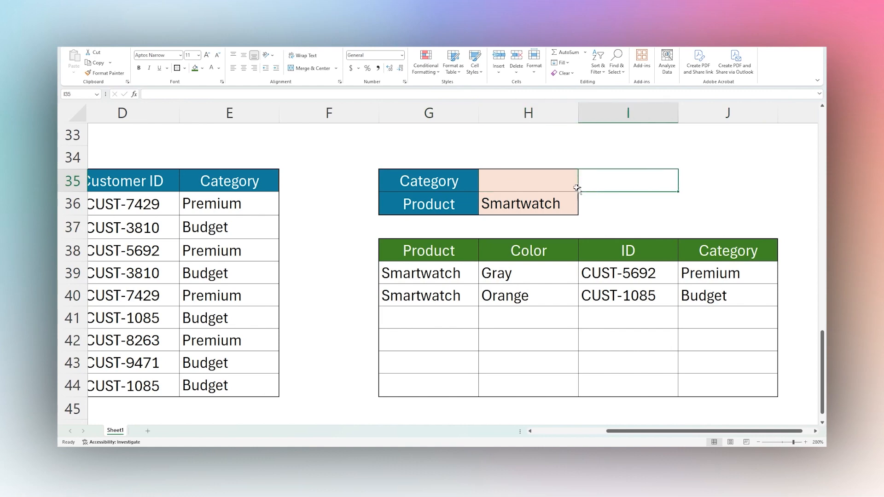
pyautogui.click(576, 189)
pyautogui.click(582, 187)
pyautogui.click(502, 197)
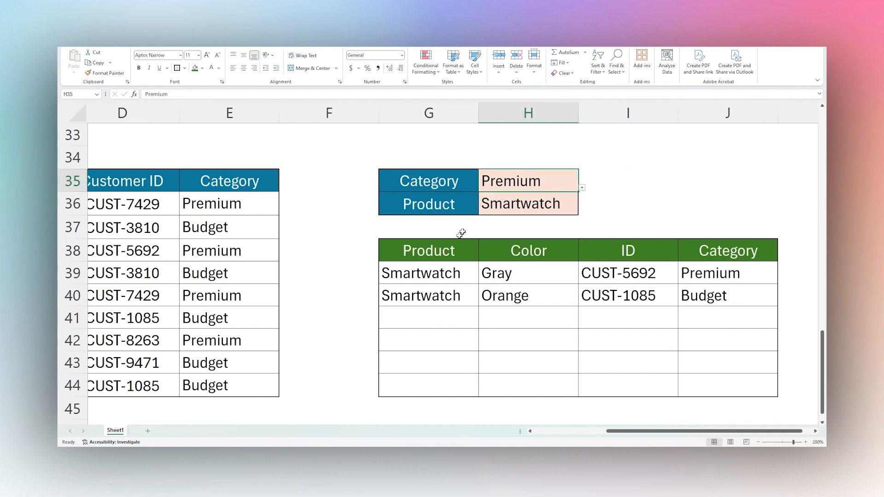
# Enclose the product condition in G39's FILTER in parentheses and append a copy of it as +(B36:B44=H36)
pyautogui.click(435, 274)
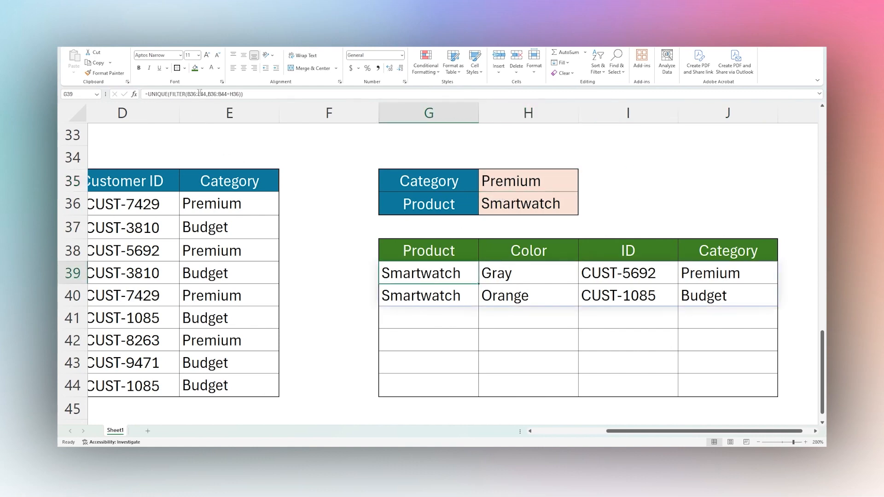
pyautogui.doubleClick(399, 273)
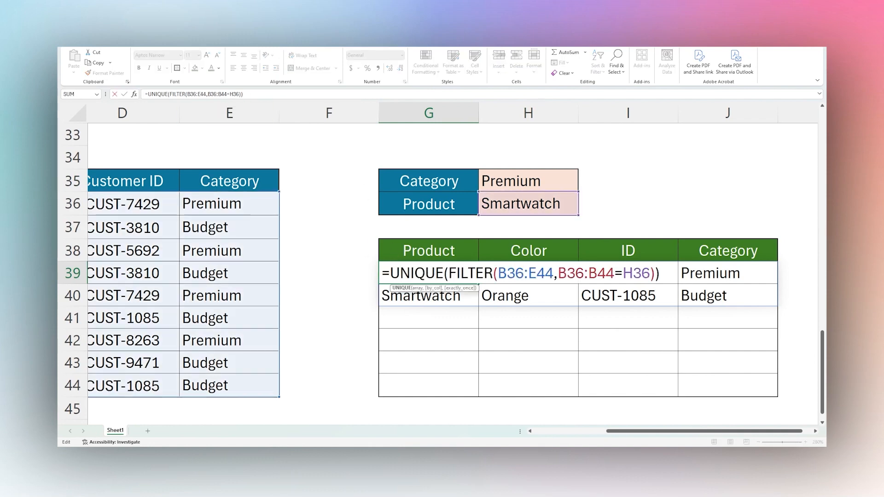
pyautogui.click(558, 273)
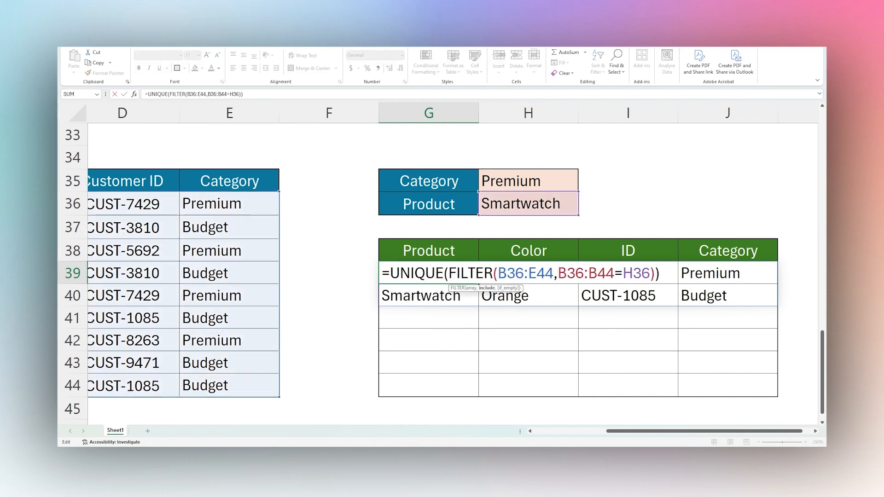
pyautogui.write('(')
pyautogui.click(660, 273)
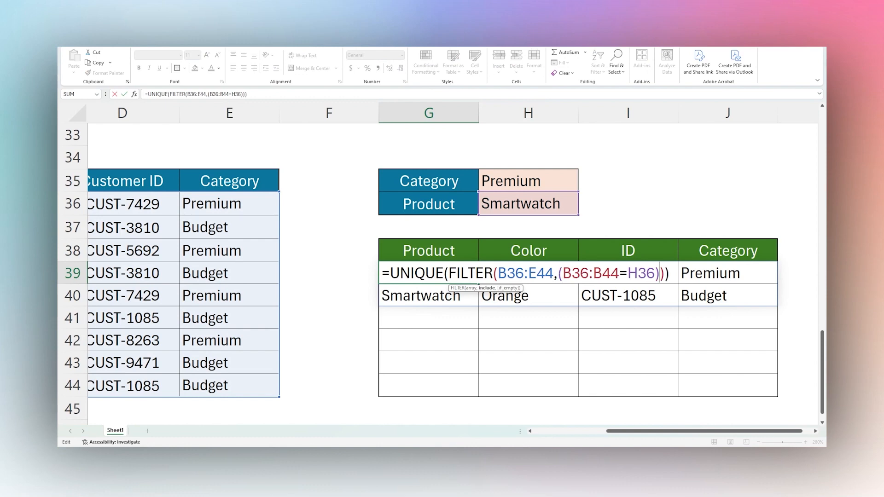
pyautogui.write('+')
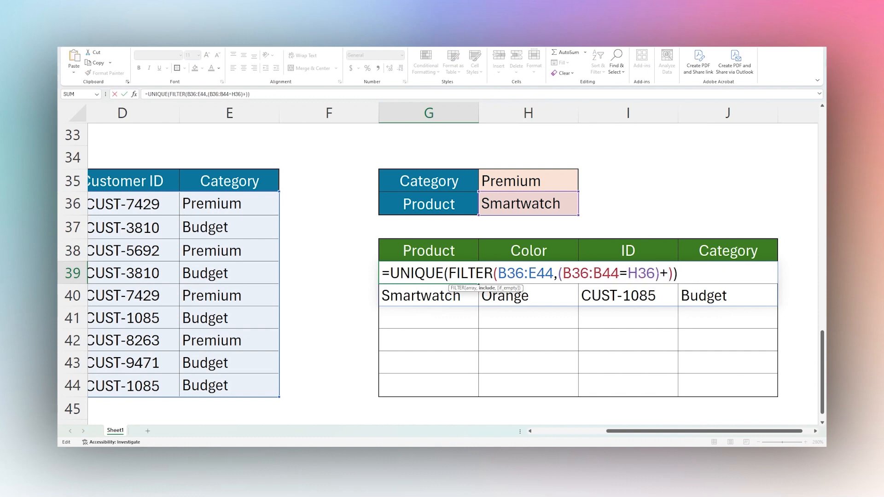
pyautogui.write('(B36:B44=H36)')
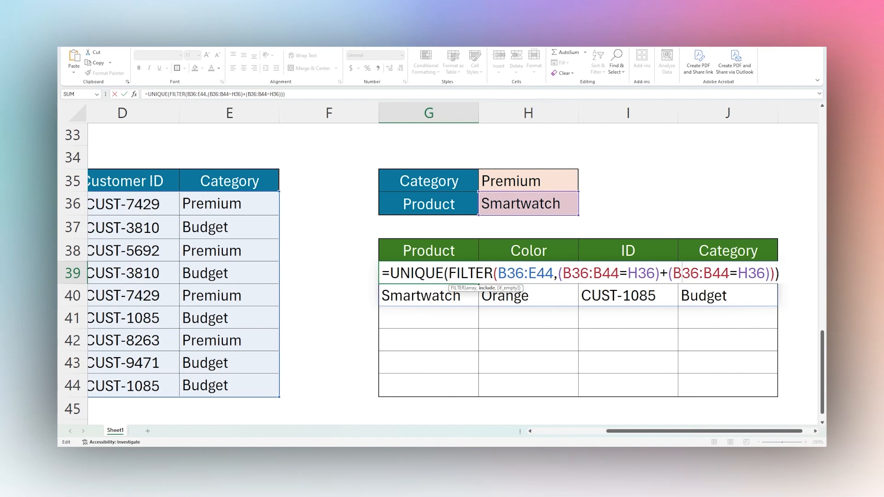
# Change the second condition in G39 to (E36:E44=H35) and commit the formula so that rows matching either criterion are returned
pyautogui.press('BackSpace')
pyautogui.write('E')
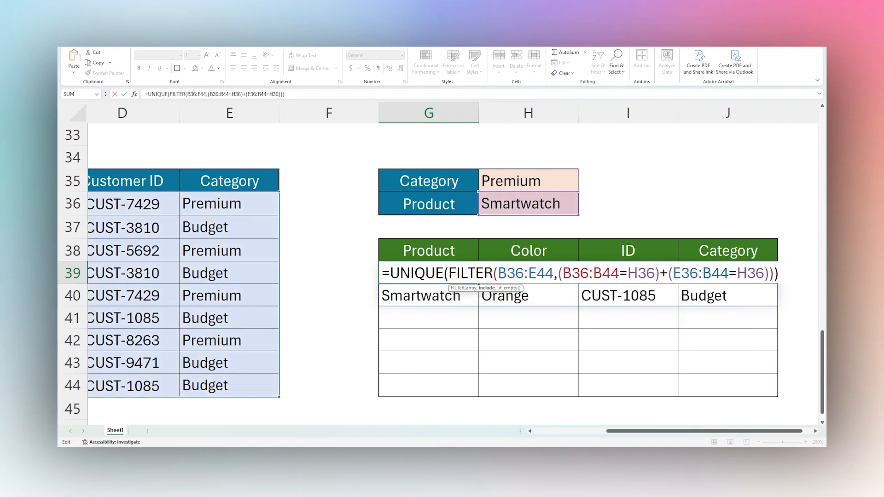
pyautogui.press('Delete')
pyautogui.write('E')
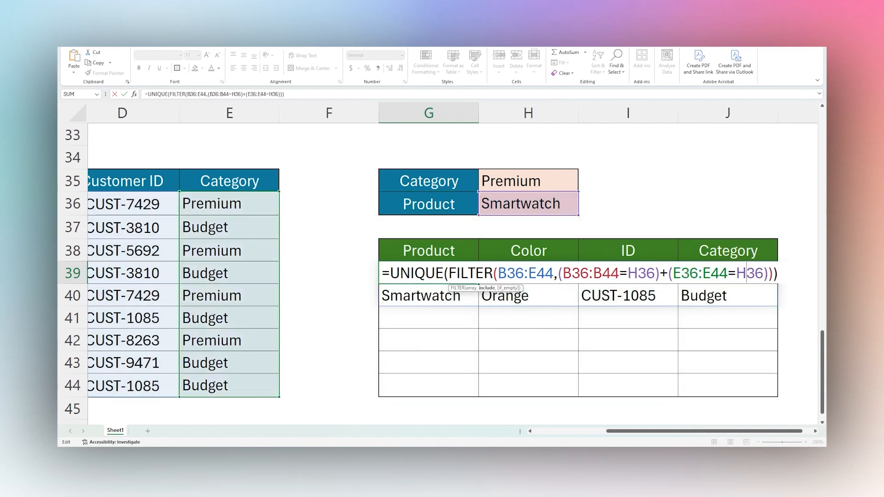
pyautogui.write('5')
pyautogui.press('Delete')
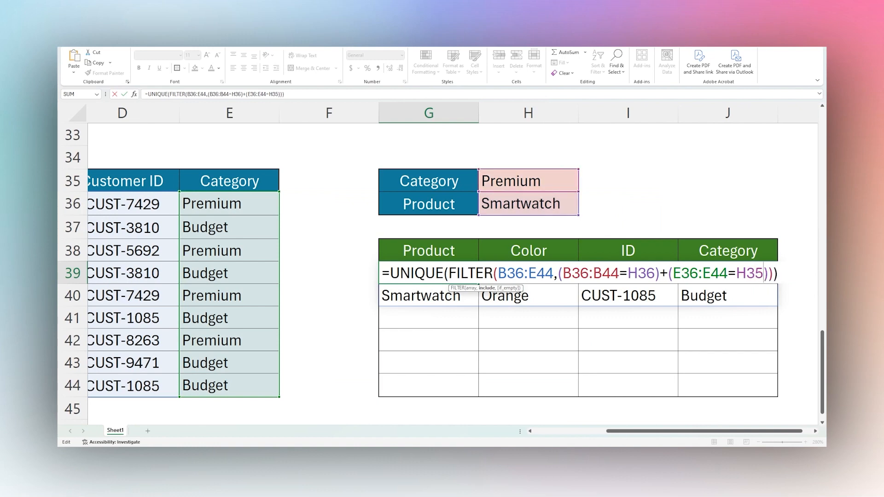
pyautogui.press('Return')
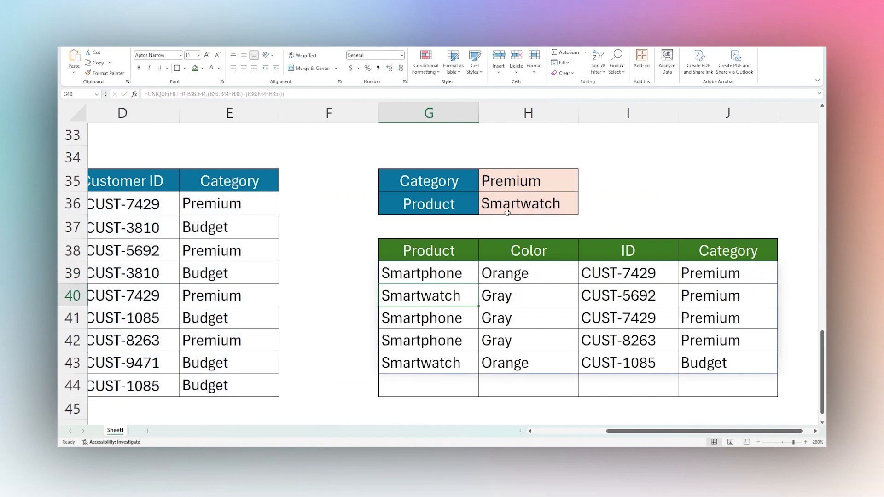
# Examine the rows returned in G39:J43 against the Category and Product criteria in H35:H36
pyautogui.click(510, 206)
pyautogui.click(512, 189)
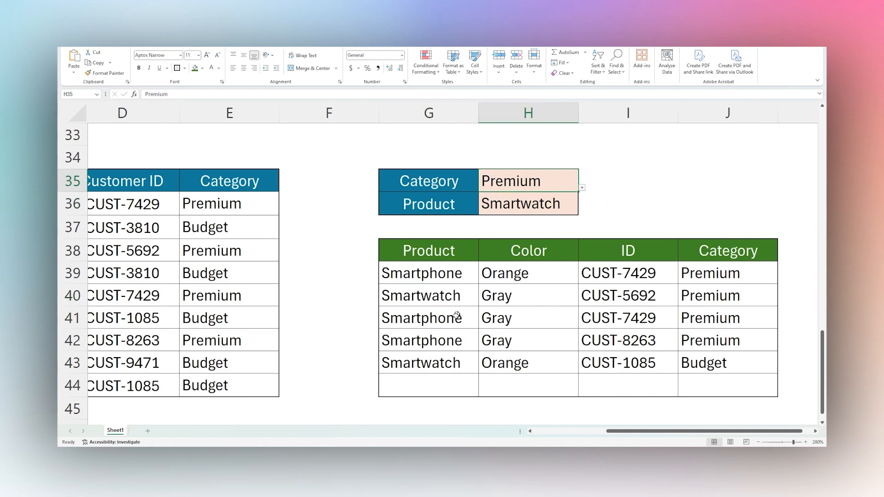
pyautogui.click(431, 275)
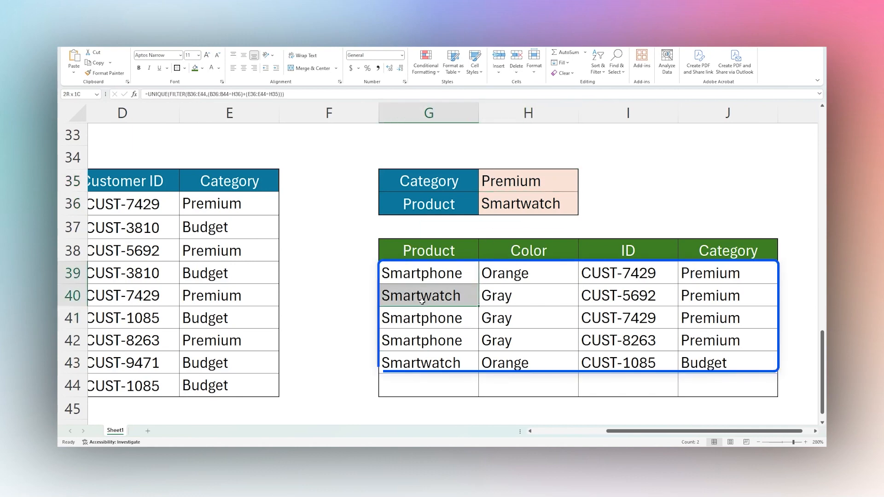
pyautogui.moveTo(430, 273)
pyautogui.mouseDown()
pyautogui.moveTo(791, 270)
pyautogui.moveTo(724, 272)
pyautogui.mouseUp()
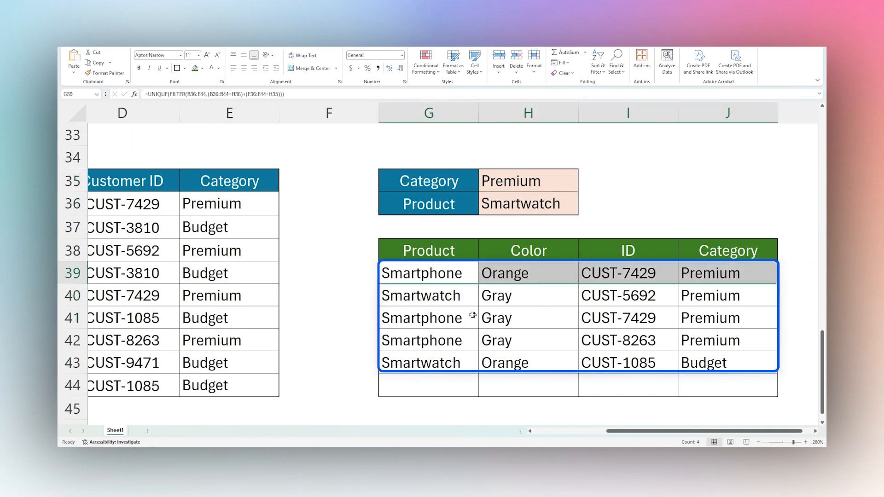
pyautogui.moveTo(442, 319)
pyautogui.mouseDown()
pyautogui.moveTo(701, 325)
pyautogui.moveTo(700, 342)
pyautogui.mouseUp()
pyautogui.moveTo(435, 374); pyautogui.dragTo(760, 386)
pyautogui.moveTo(704, 366); pyautogui.dragTo(442, 365)
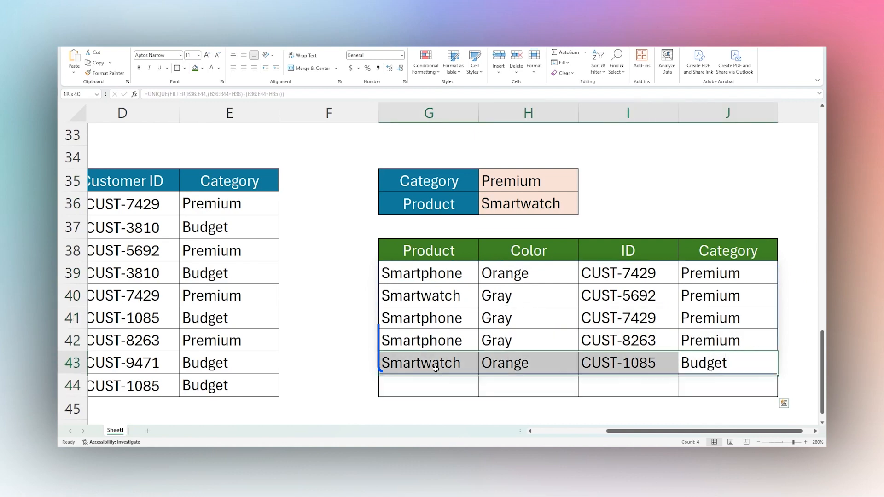
pyautogui.click(515, 183)
pyautogui.moveTo(515, 184); pyautogui.dragTo(515, 199)
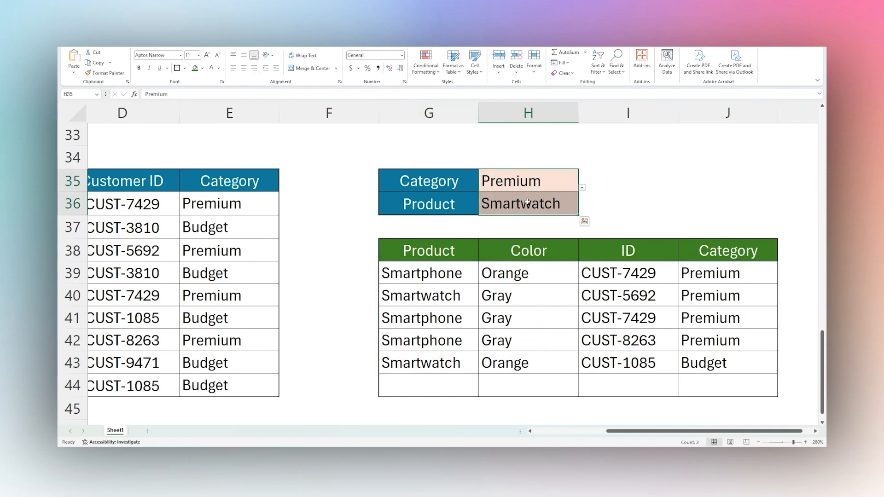
# Replace the plus sign between the two FILTER conditions in G39 with * to require both criteria, and check row 39
pyautogui.click(467, 280)
pyautogui.doubleClick(465, 272)
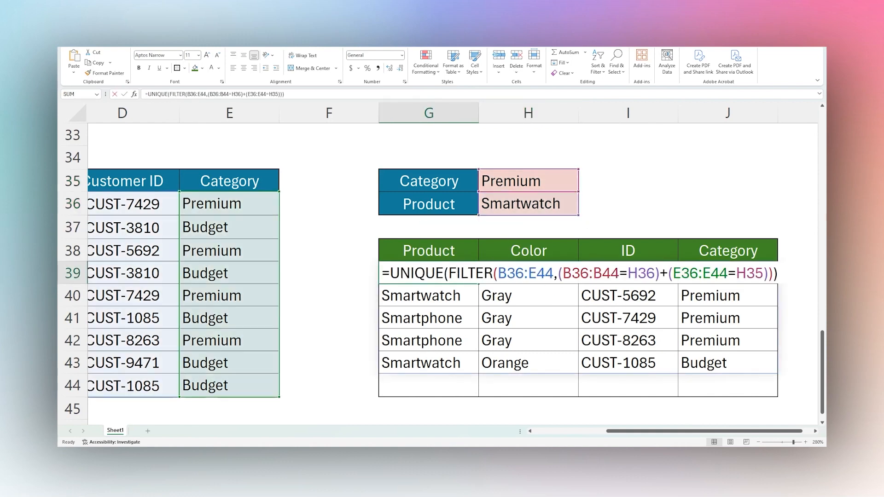
pyautogui.click(668, 274)
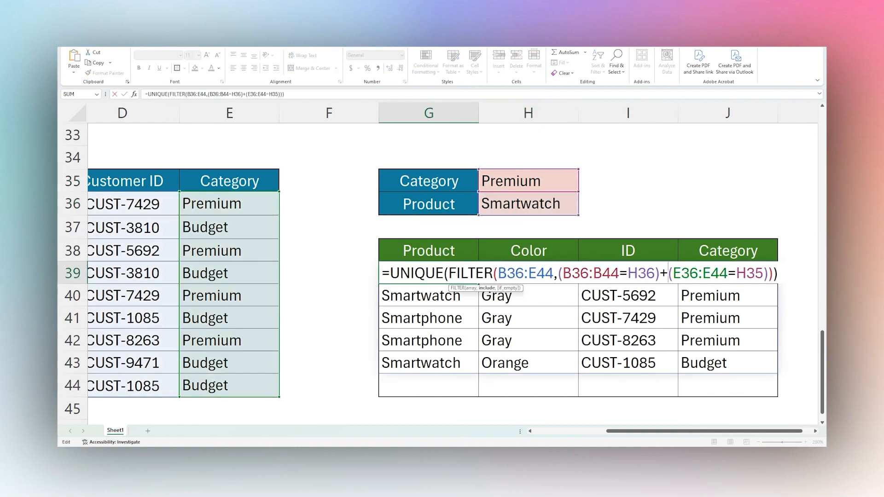
pyautogui.press('BackSpace')
pyautogui.write('*')
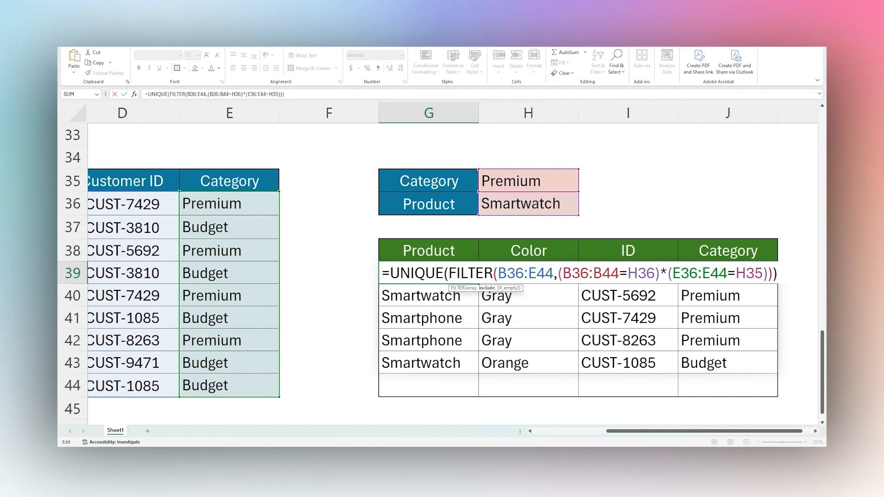
pyautogui.press('Return')
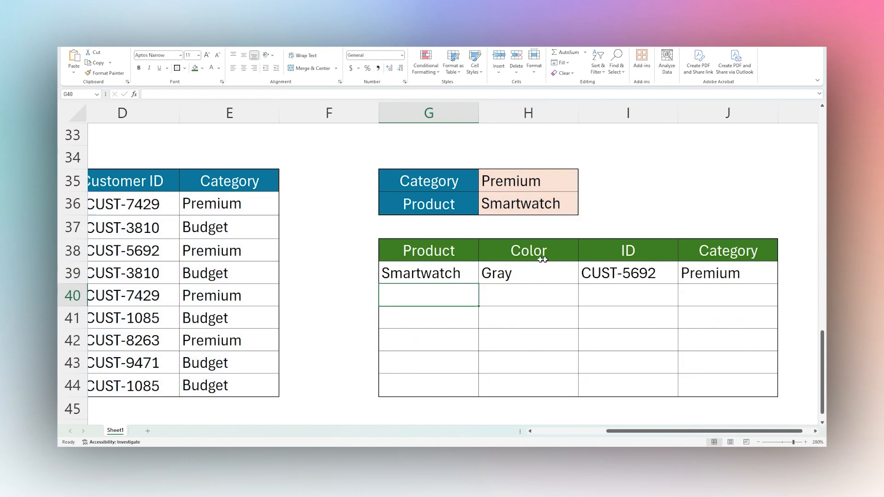
pyautogui.moveTo(436, 272); pyautogui.dragTo(684, 279)
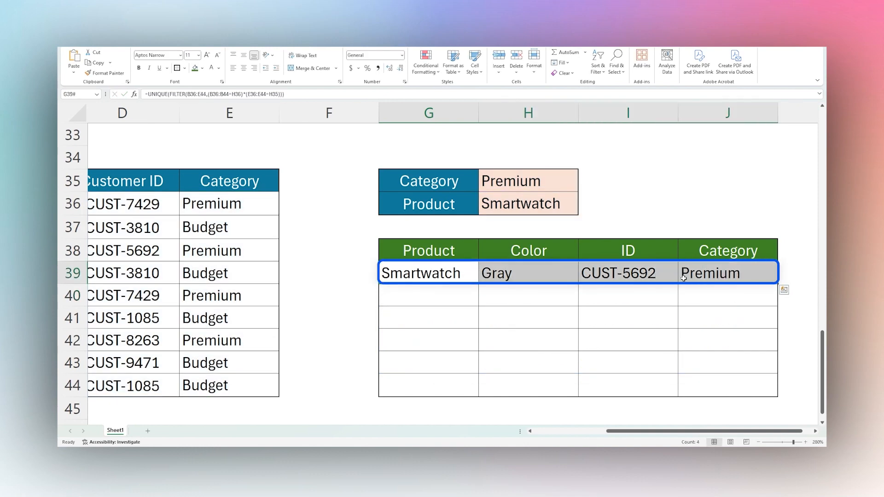
# Set the Category criterion in H35 to Budget and the Product criterion in H36 to Smartphone, and review the returned rows
pyautogui.click(567, 181)
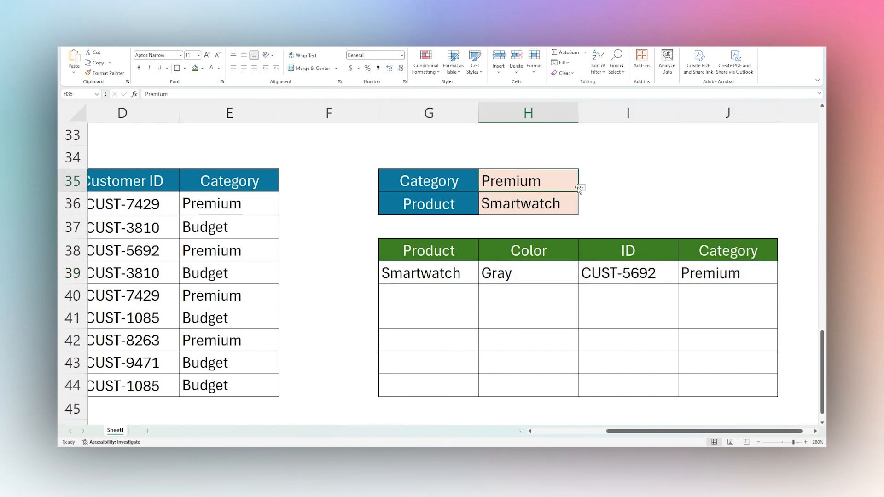
pyautogui.click(582, 188)
pyautogui.click(505, 203)
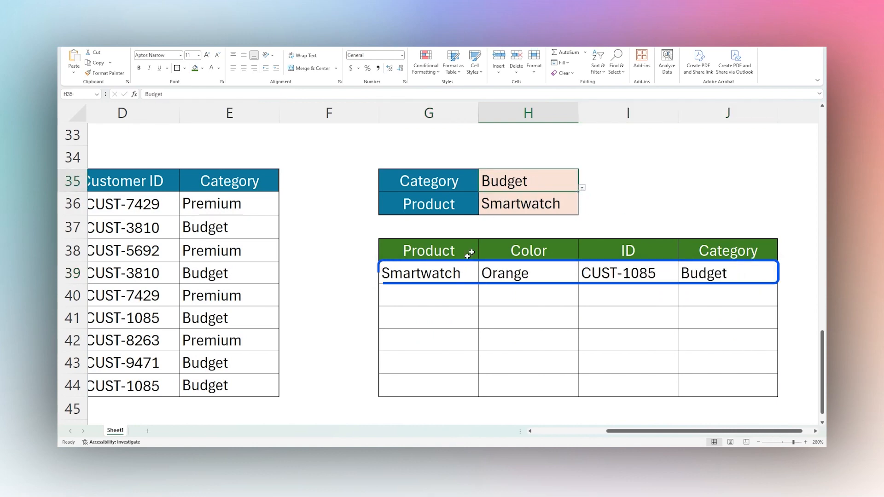
pyautogui.click(566, 206)
pyautogui.click(583, 212)
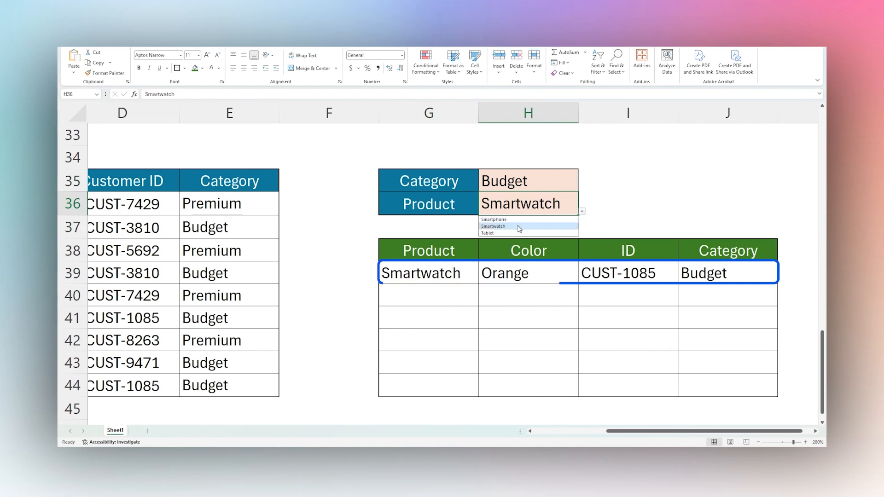
pyautogui.click(517, 220)
pyautogui.moveTo(450, 266); pyautogui.dragTo(700, 295)
# Set the Category criterion in H35 to Premium
pyautogui.click(538, 188)
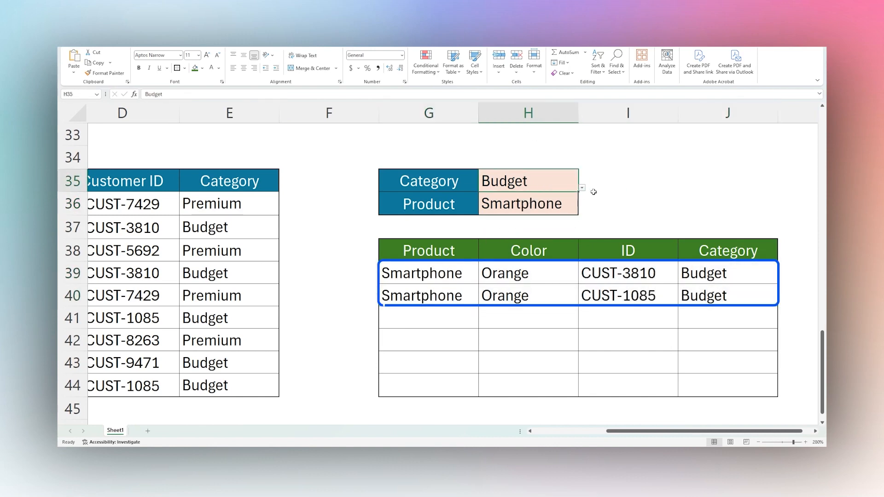
pyautogui.click(583, 188)
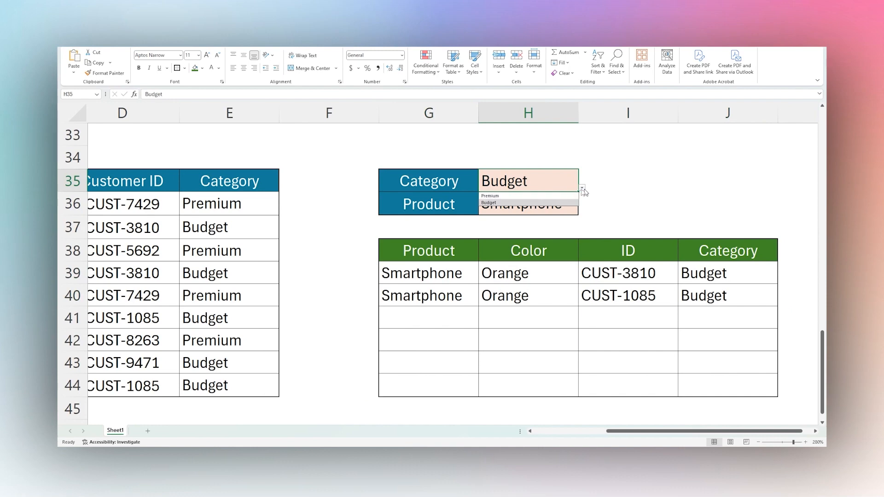
pyautogui.click(490, 195)
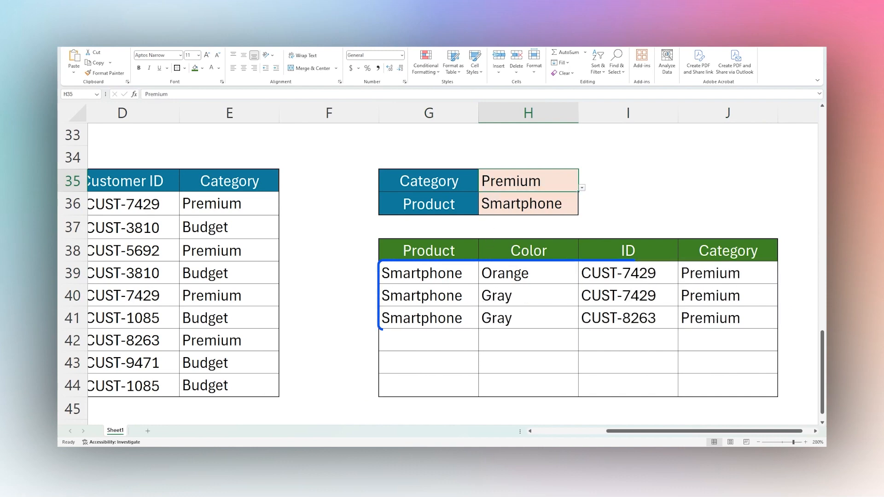
# Enter =UNIQUE(B4:B12) in D4 of the first table to list the distinct products, and check the spilled list
pyautogui.moveTo(621, 434); pyautogui.dragTo(541, 440)
pyautogui.scroll(11, 541, 344)
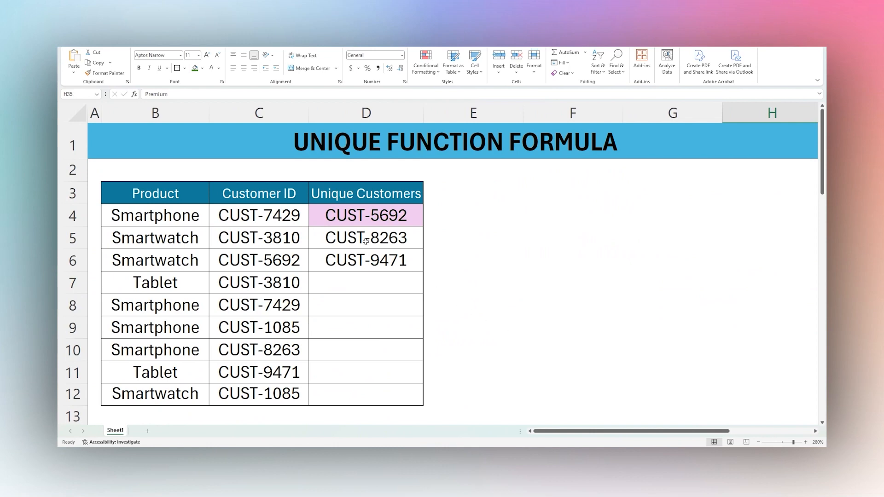
pyautogui.scroll(-1, 360, 239)
pyautogui.scroll(1, 364, 231)
pyautogui.click(365, 214)
pyautogui.write('=uni')
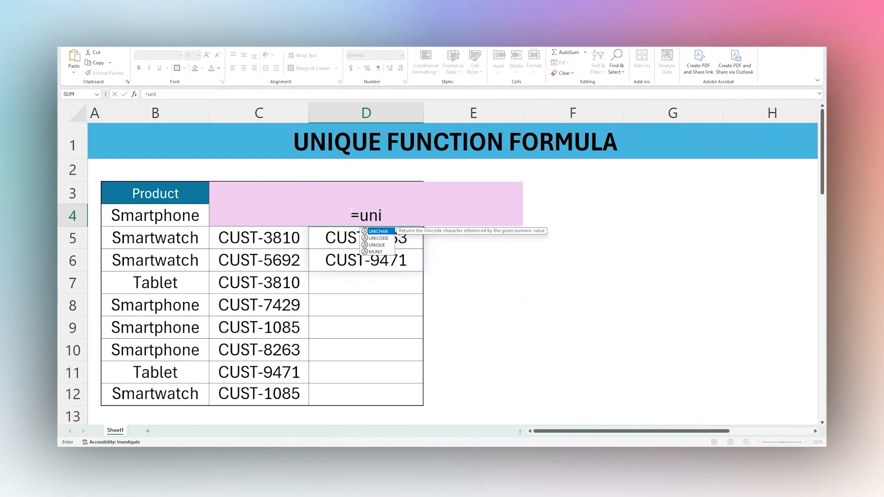
pyautogui.write('que(')
pyautogui.moveTo(155, 215); pyautogui.dragTo(167, 388)
pyautogui.write(')')
pyautogui.press('Return')
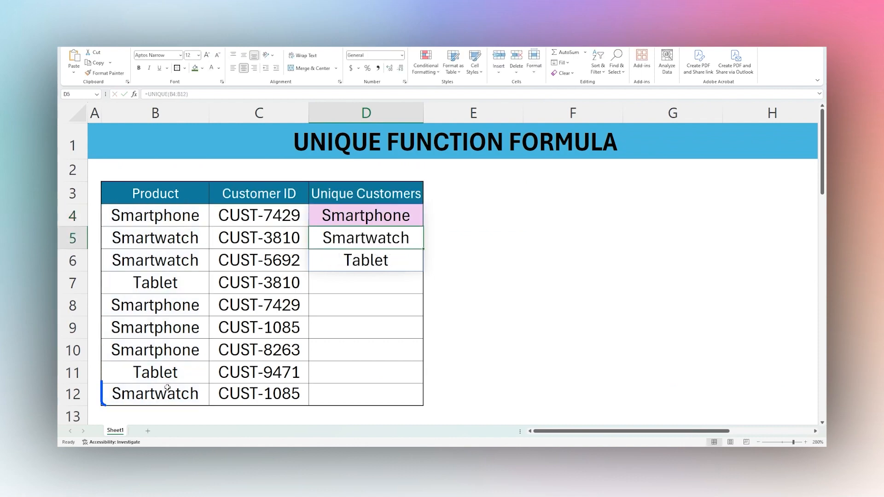
pyautogui.moveTo(375, 215); pyautogui.dragTo(376, 255)
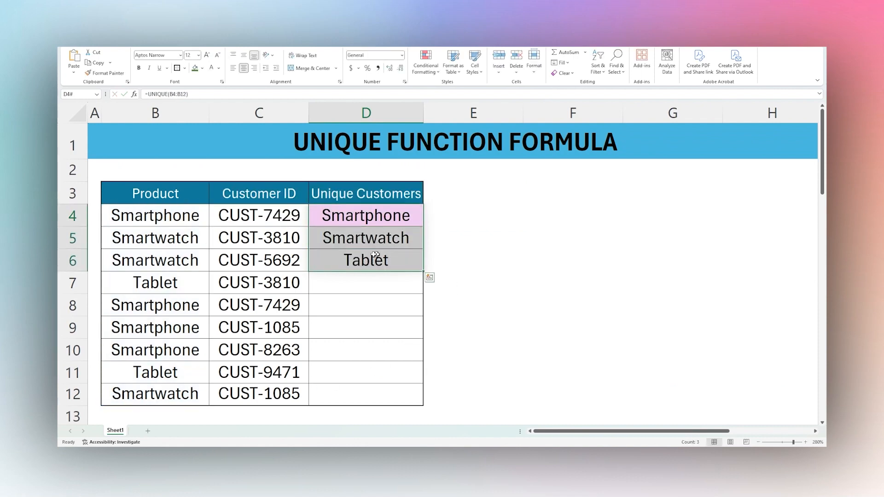
# Delete the product in B7 and check how the blank source cell affects the unique list in column D
pyautogui.click(167, 282)
pyautogui.press('BackSpace')
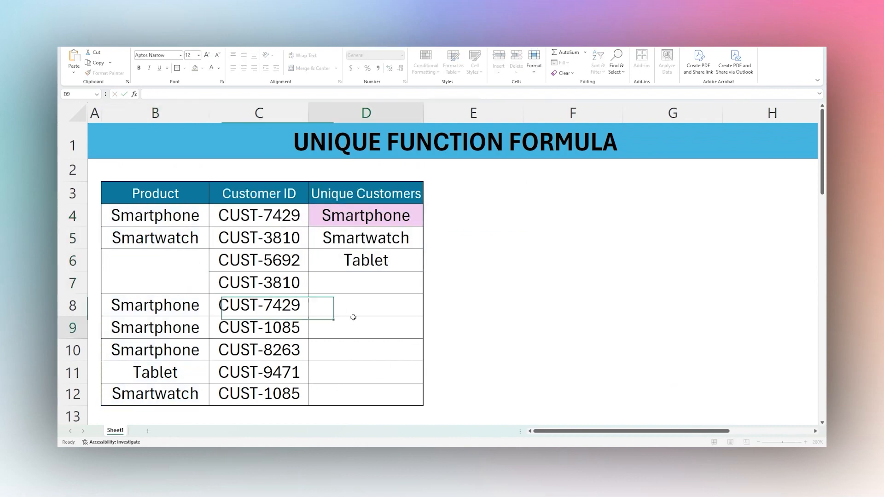
pyautogui.click(354, 319)
pyautogui.click(366, 261)
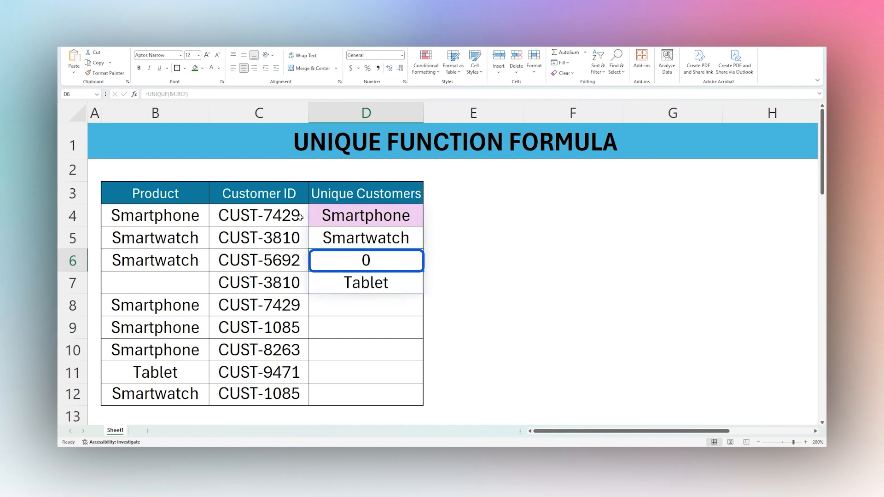
# Change the formula in D4 to =UNIQUE(FILTER(B4:B12,B4:B12<>"")) to exclude blank products, and check the spilled list against the blank B7
pyautogui.moveTo(182, 216); pyautogui.dragTo(162, 394)
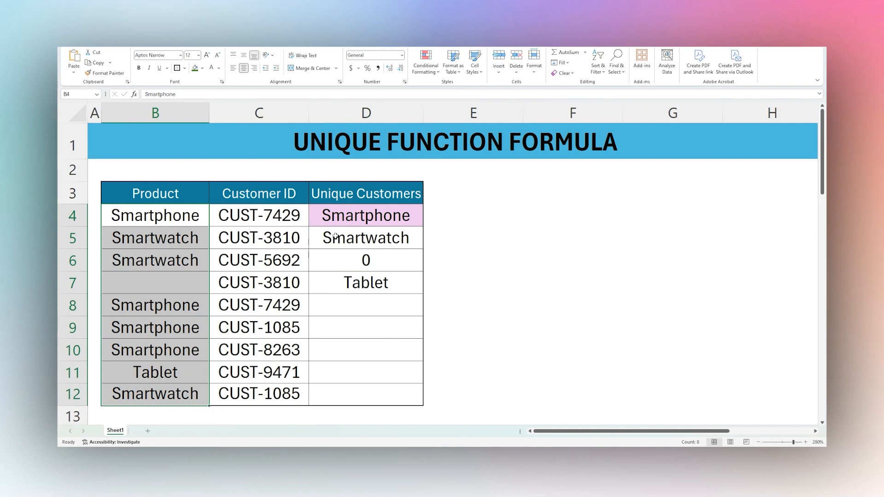
pyautogui.click(364, 218)
pyautogui.doubleClick(363, 218)
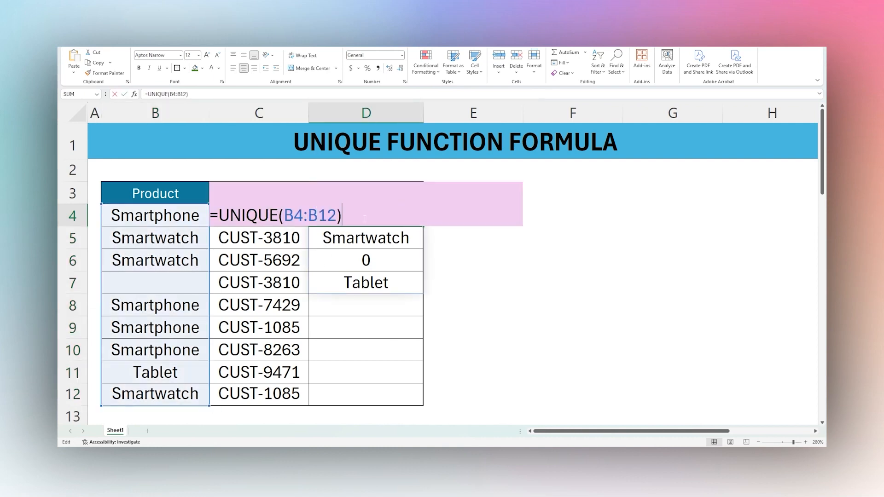
pyautogui.click(284, 216)
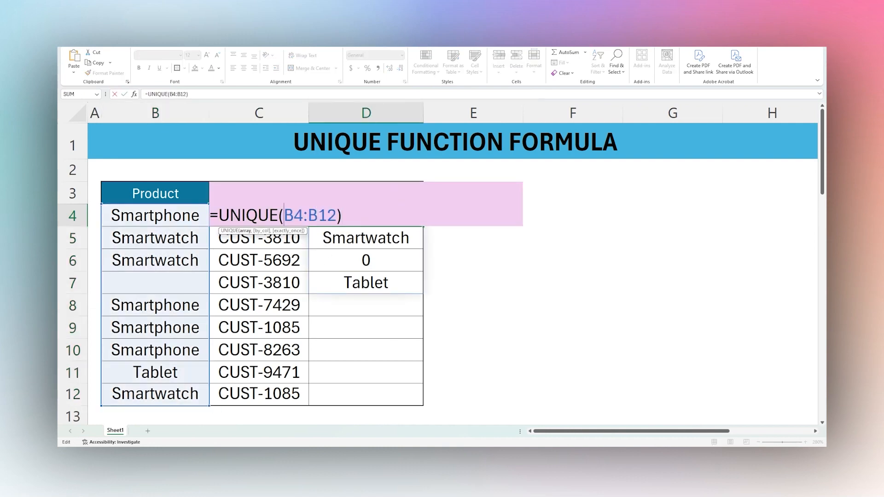
pyautogui.write('filter(')
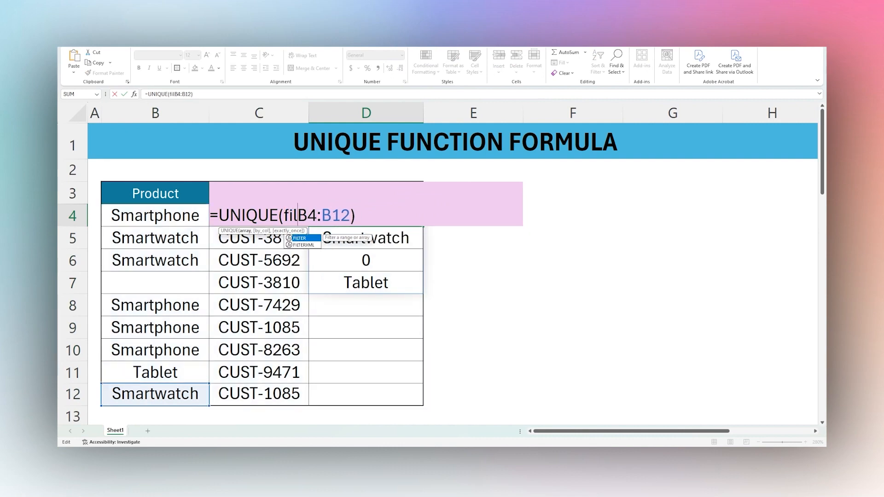
pyautogui.click(380, 215)
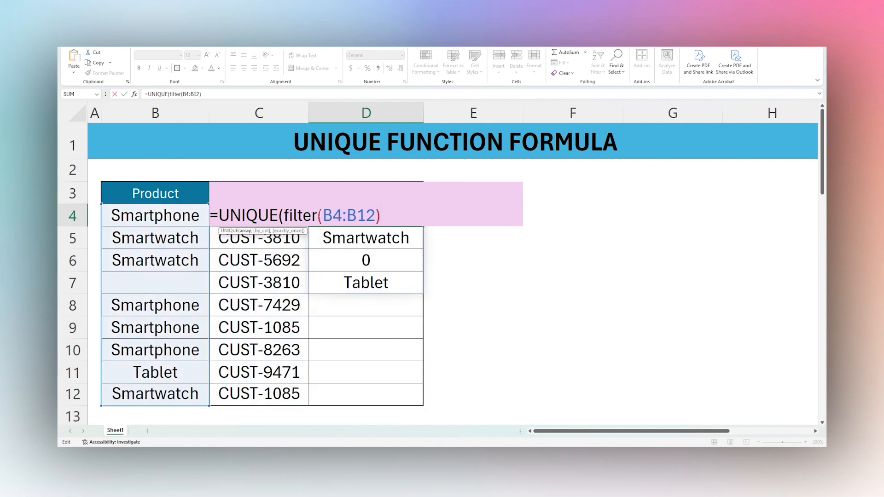
pyautogui.press('BackSpace')
pyautogui.write(',')
pyautogui.moveTo(206, 224); pyautogui.dragTo(161, 386)
pyautogui.write('<>')
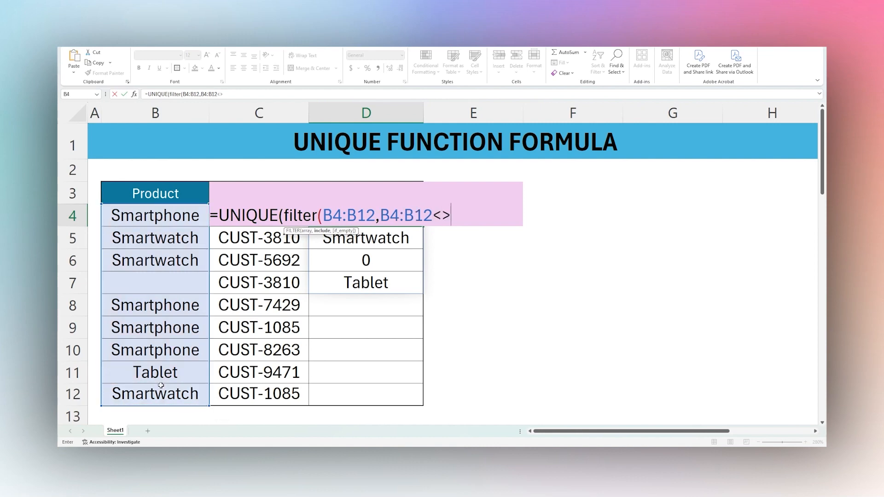
pyautogui.write('"")')
pyautogui.press('Return')
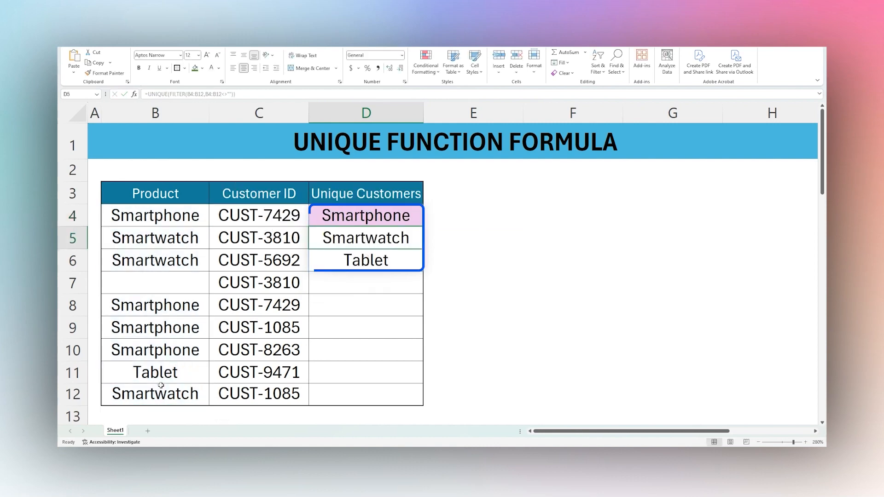
pyautogui.moveTo(354, 226); pyautogui.dragTo(362, 264)
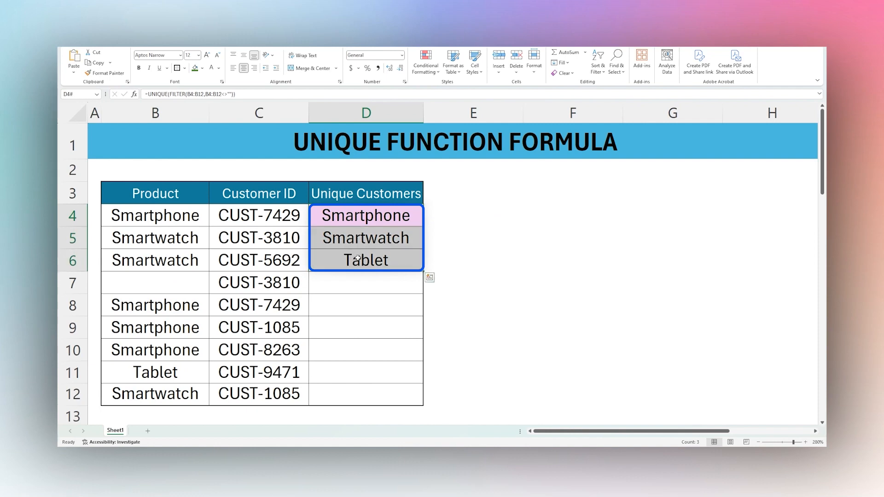
pyautogui.click(157, 284)
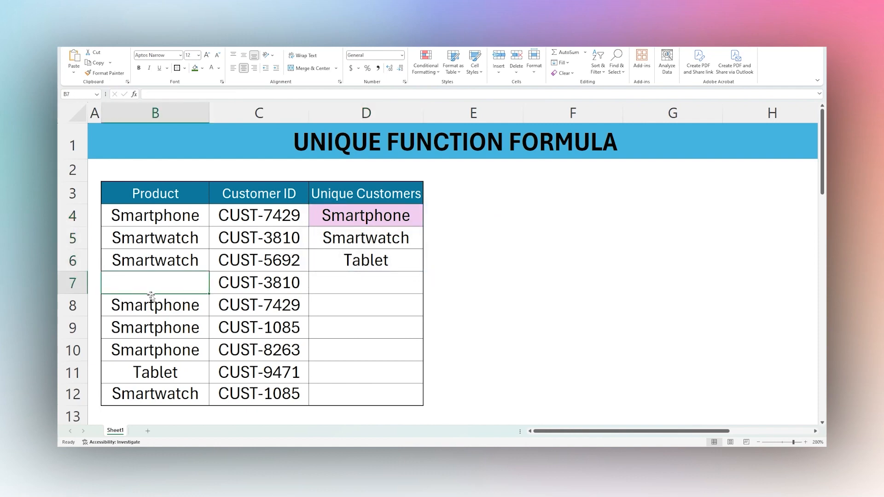
# Clear the unique formula from D4 and enter Tablet in the blank product cell B7
pyautogui.click(373, 222)
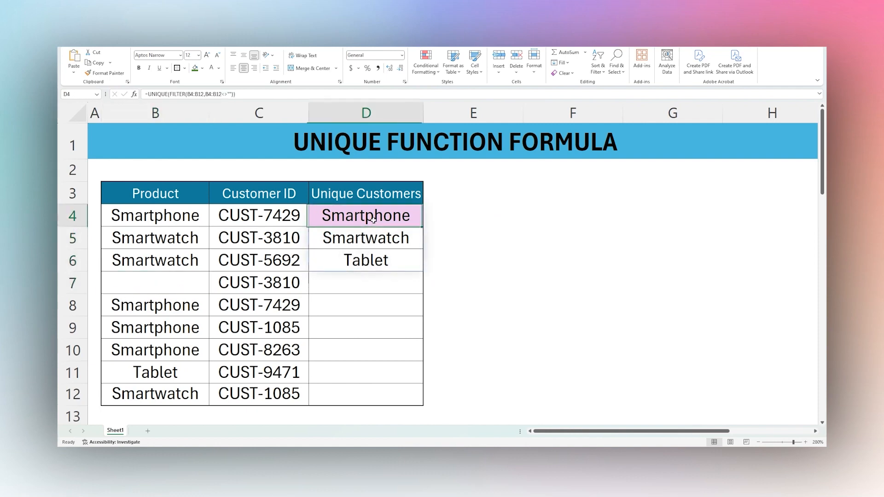
pyautogui.doubleClick(373, 225)
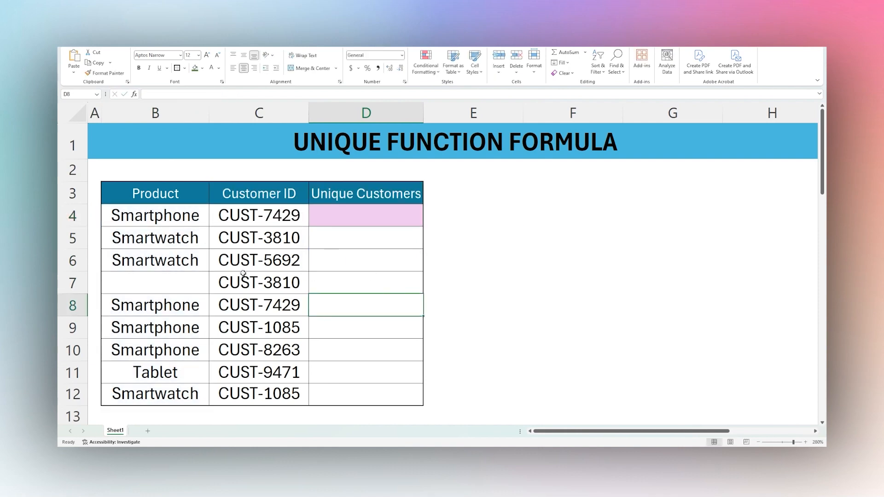
pyautogui.click(171, 284)
pyautogui.write('Tablet')
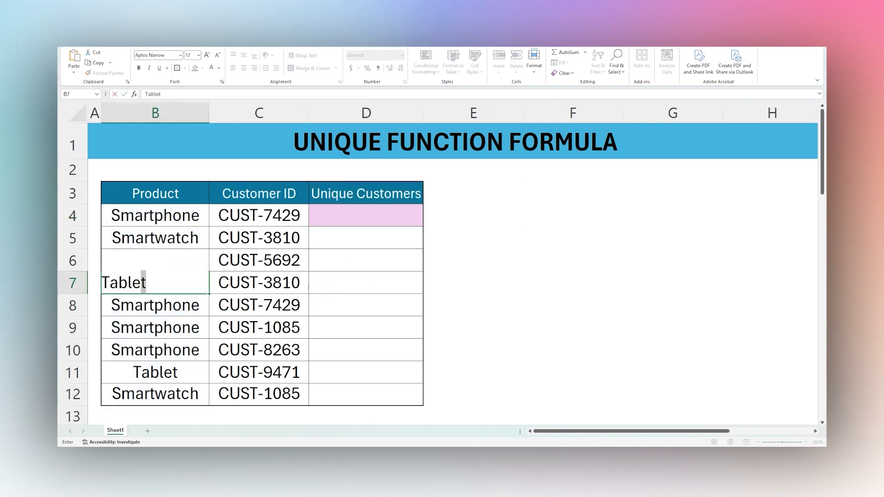
pyautogui.press('Return')
# Enter Other data in D6 as an obstruction in the Unique Customers column
pyautogui.click(366, 260)
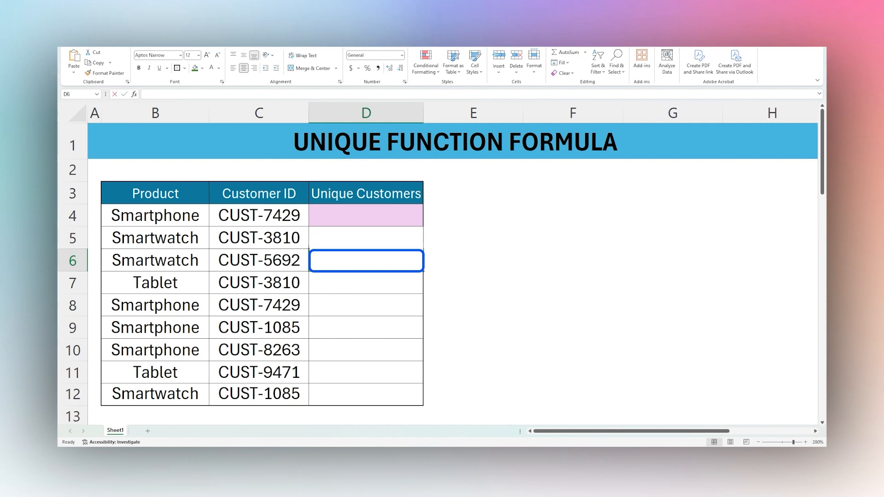
pyautogui.write('Other data')
pyautogui.press('Return')
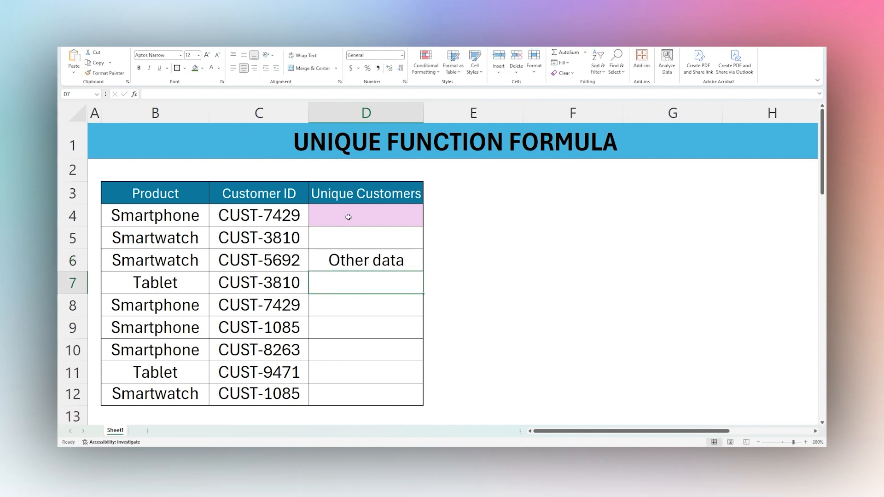
# Enter =UNIQUE(C4:C12) in D4 to list the distinct customer IDs, and check the cell's error explanation and spill range
pyautogui.click(348, 217)
pyautogui.write('=unique(')
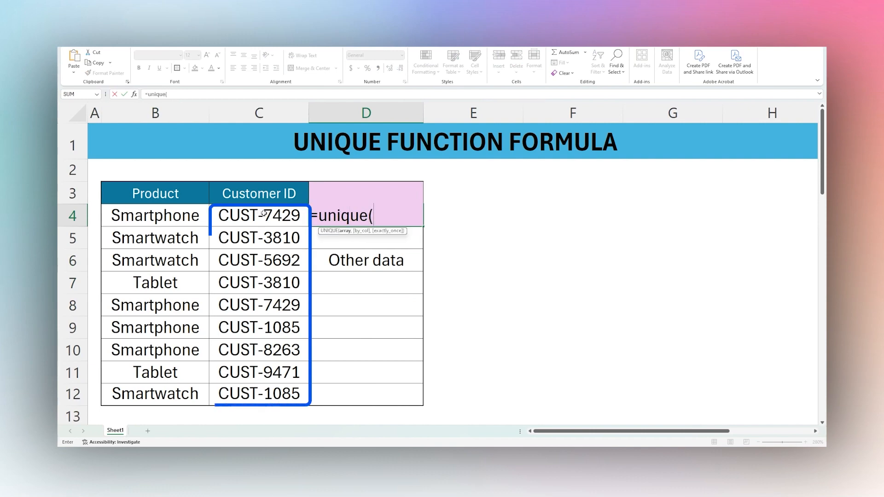
pyautogui.moveTo(258, 215); pyautogui.dragTo(247, 391)
pyautogui.write(')')
pyautogui.press('Return')
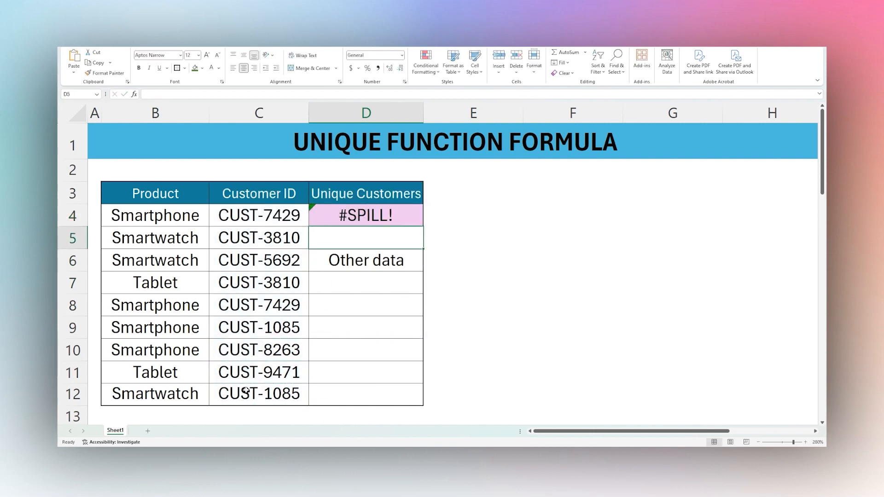
pyautogui.click(348, 218)
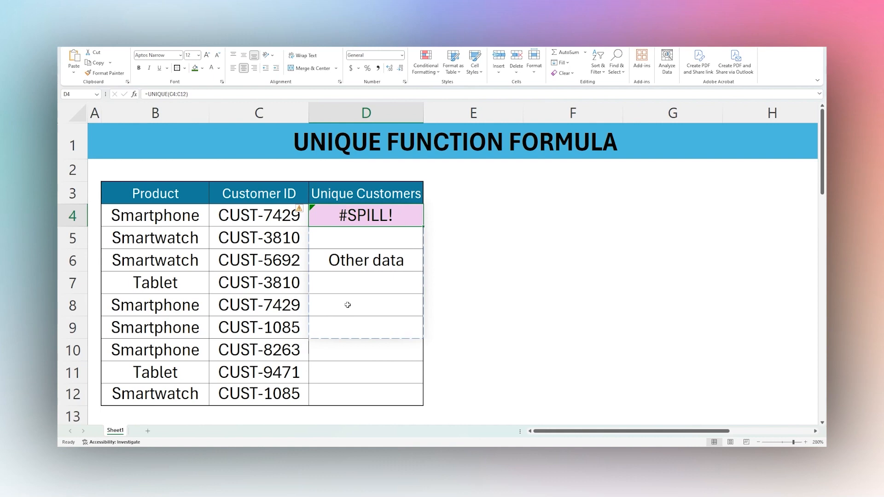
pyautogui.moveTo(302, 213)
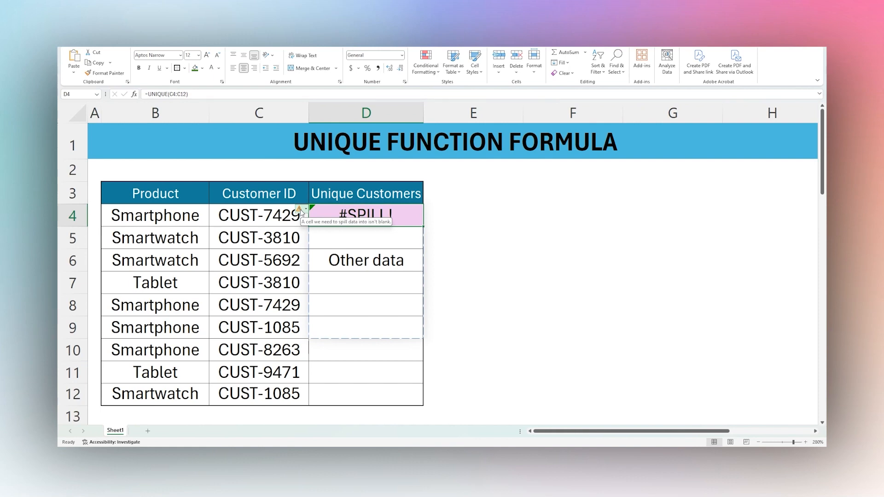
pyautogui.click(464, 271)
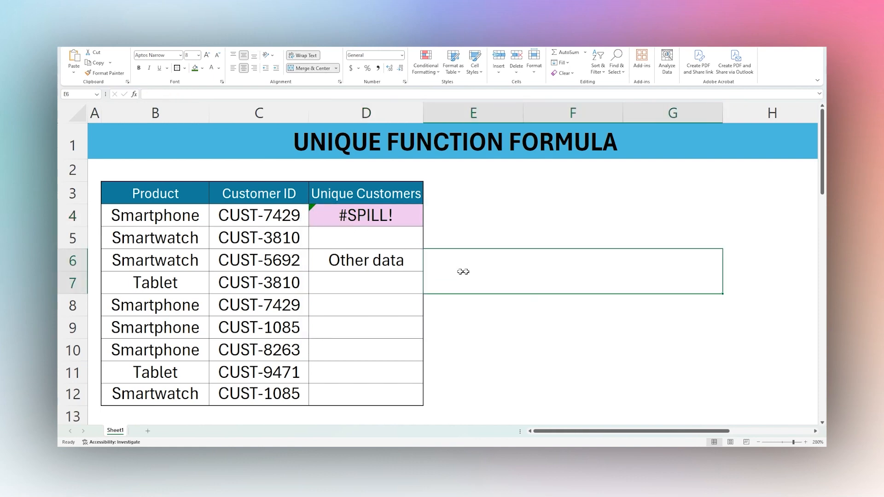
# Delete the obstructing text in D6 and check the list that spills from D4
pyautogui.click(373, 264)
pyautogui.press('Delete')
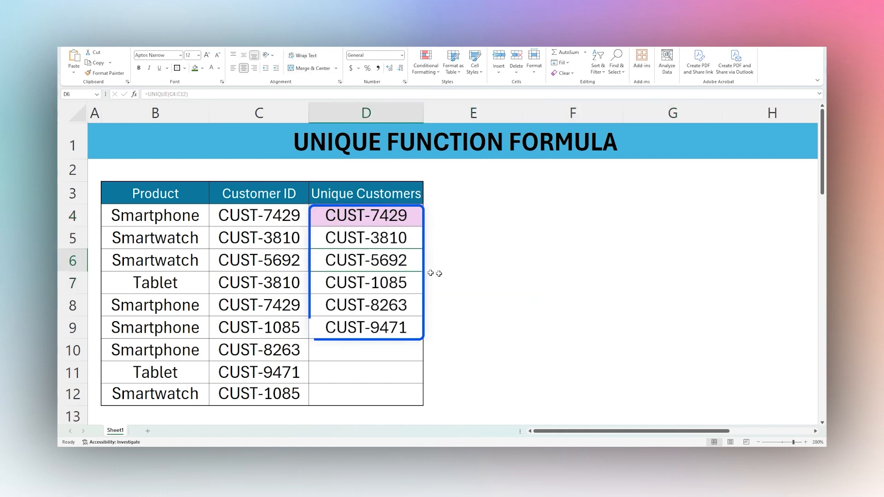
pyautogui.moveTo(366, 215); pyautogui.dragTo(378, 332)
pyautogui.click(371, 267)
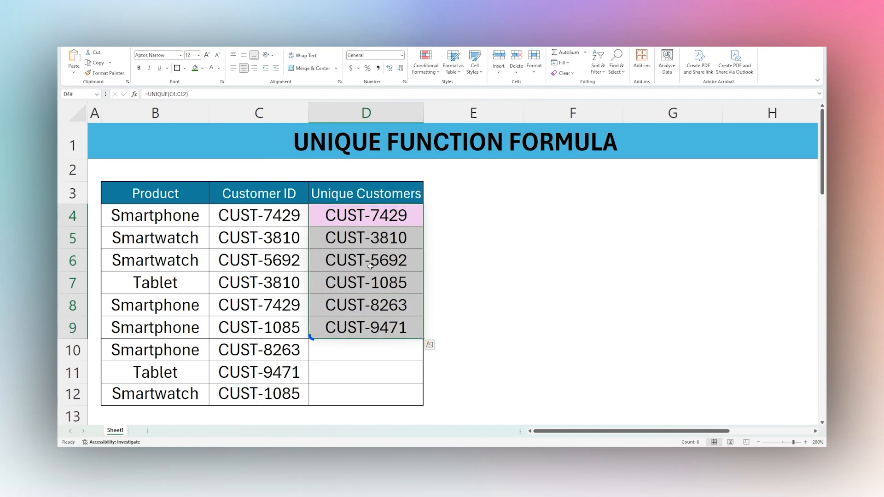
pyautogui.hotkey('ctrl', 'z')
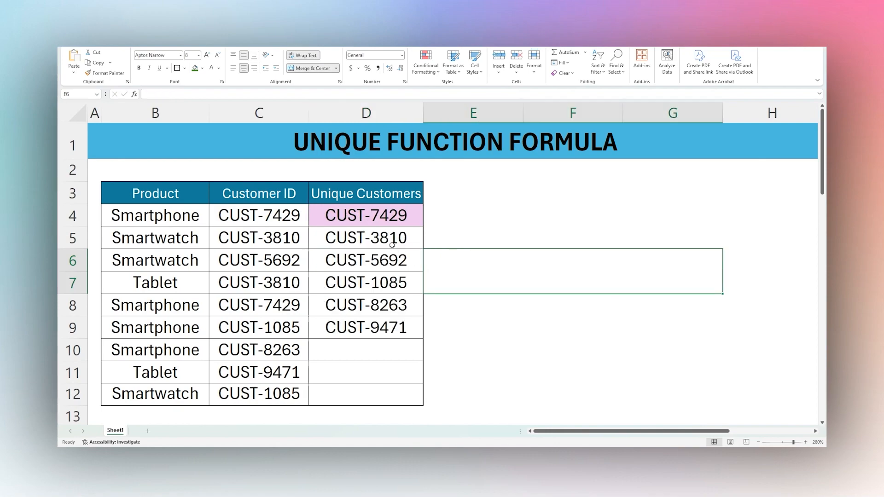
# Clear the formula in G39 of the lower results table and change the Color header in H38 to Customer ID
pyautogui.scroll(-10, 392, 245)
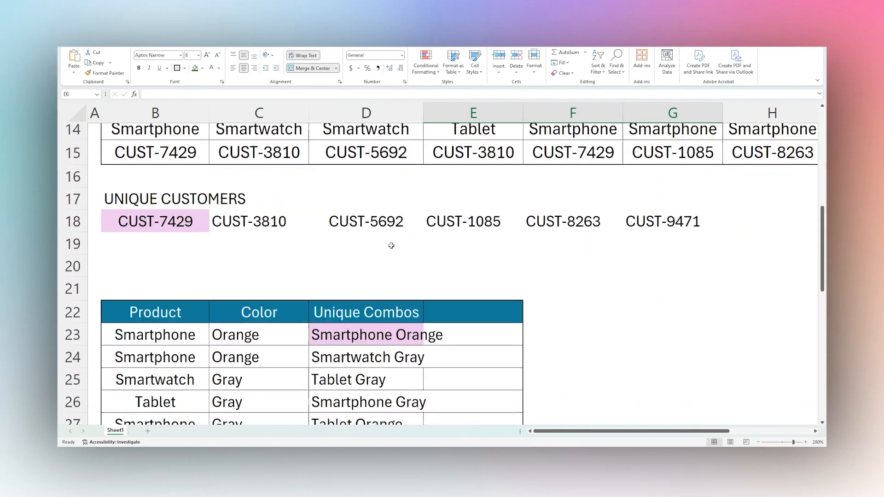
pyautogui.scroll(-1, 392, 249)
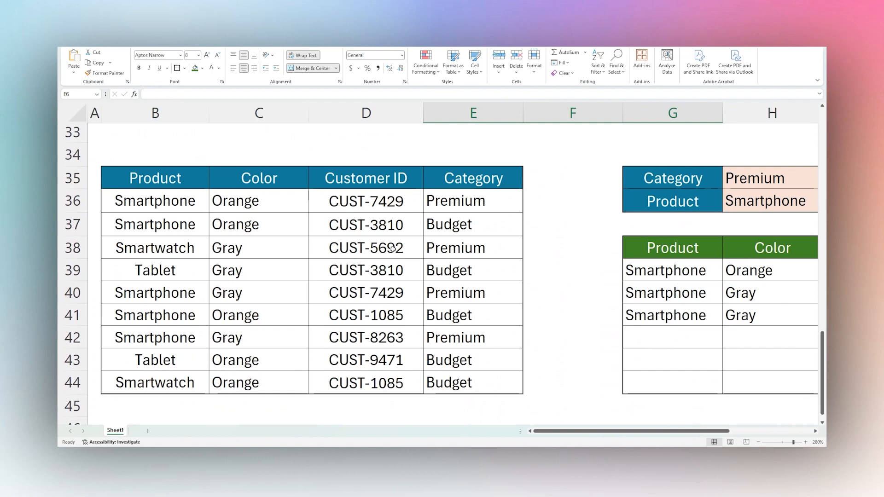
pyautogui.click(664, 276)
pyautogui.press('F2')
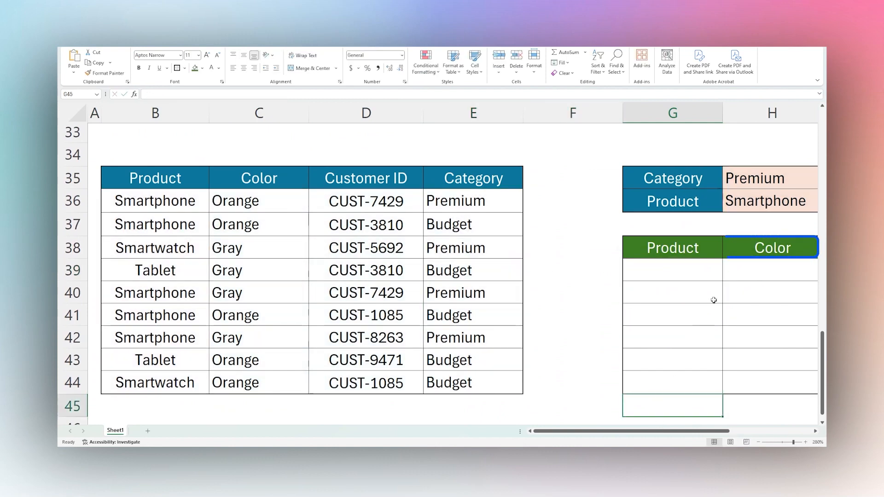
pyautogui.click(764, 253)
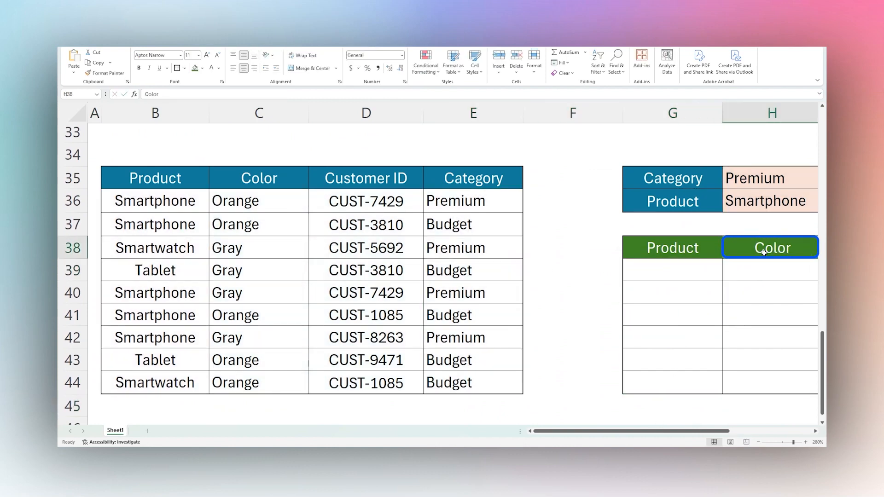
pyautogui.write('C')
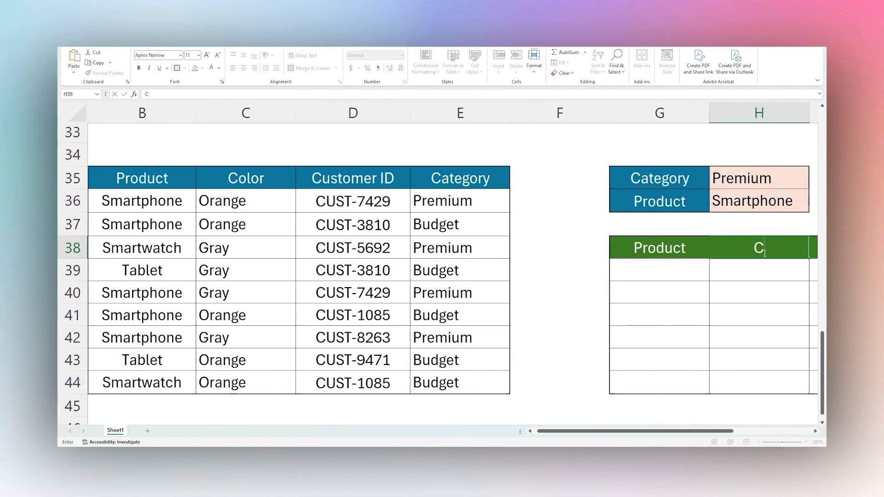
pyautogui.write('ustomer ID')
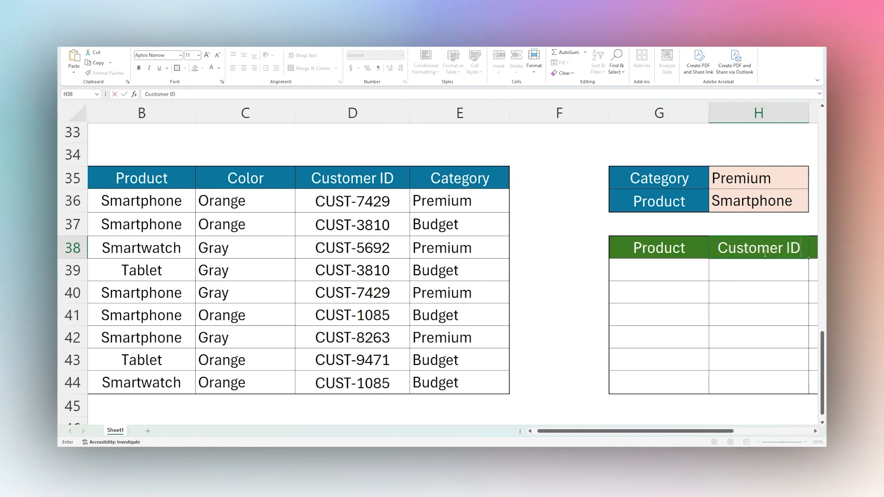
pyautogui.press('Return')
# Try to list unique product and customer ID pairs with =UNIQUE(B36:B44,D36:D44) in G39, and check the error explanation
pyautogui.write('=')
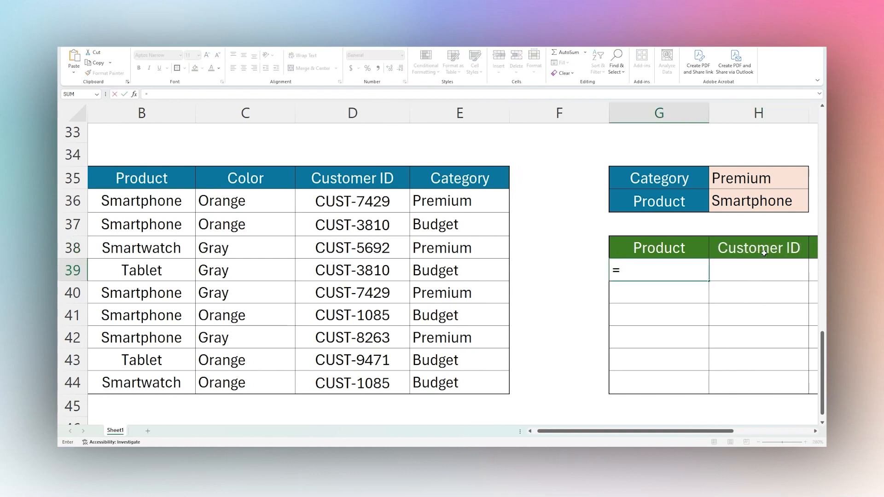
pyautogui.write('unique(')
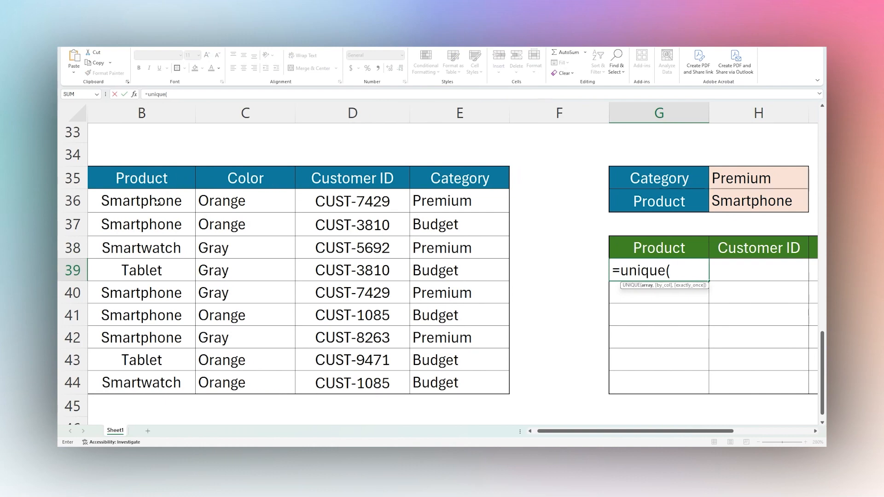
pyautogui.moveTo(157, 201); pyautogui.dragTo(143, 389)
pyautogui.write(',')
pyautogui.moveTo(332, 202); pyautogui.dragTo(329, 374)
pyautogui.press('Return')
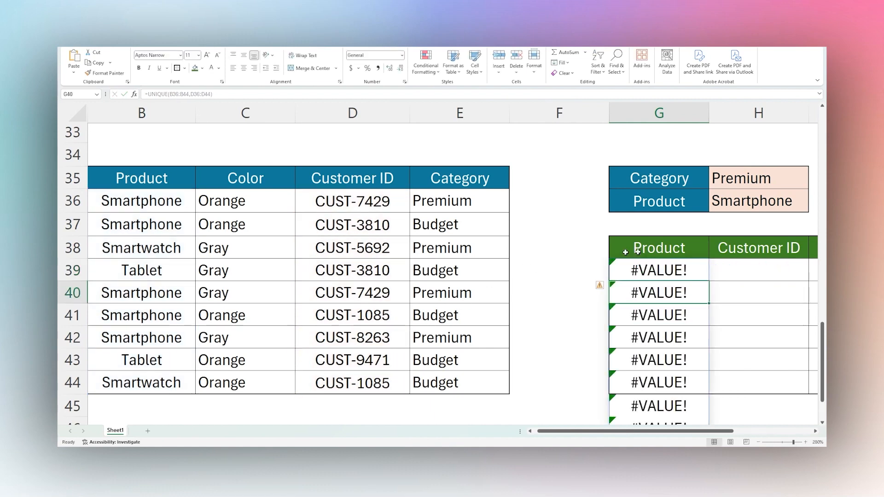
pyautogui.click(665, 268)
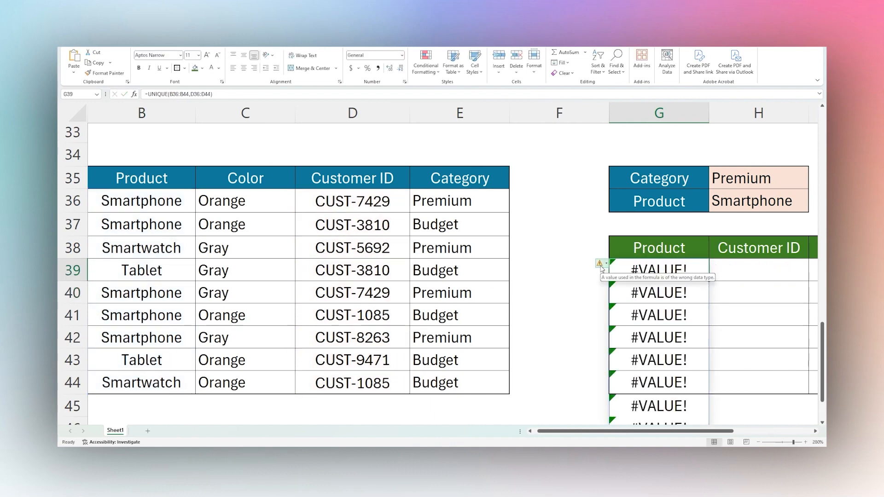
# Rewrite the formula in G39 as =UNIQUE(CHOOSE({1,2},B36:B44,D36:D44)) to list unique product and customer ID pairs
pyautogui.doubleClick(655, 270)
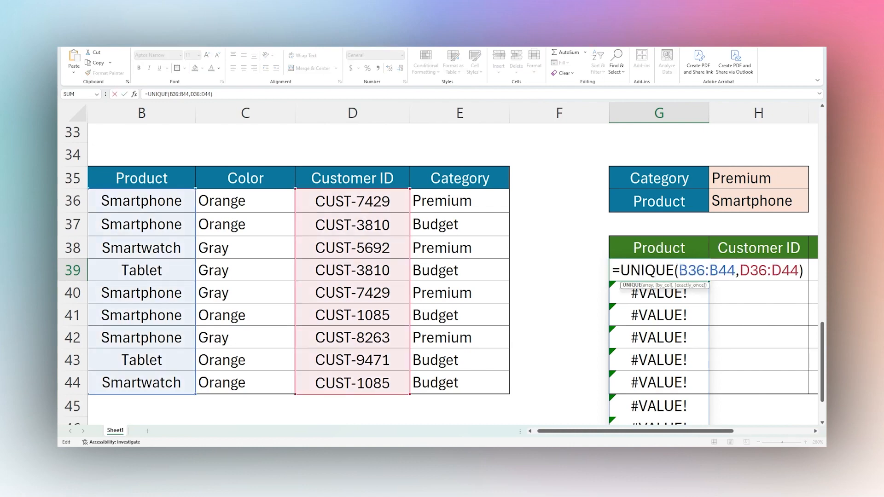
pyautogui.click(679, 271)
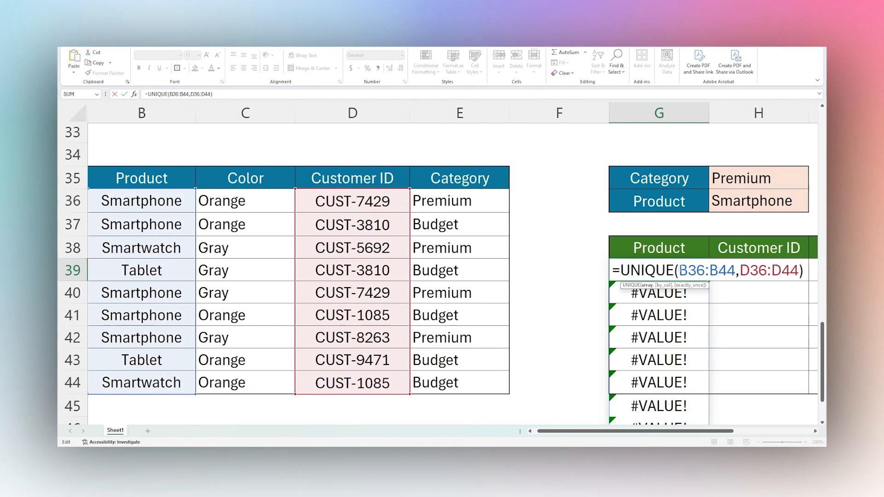
pyautogui.moveTo(679, 270); pyautogui.dragTo(806, 271)
pyautogui.write('choo')
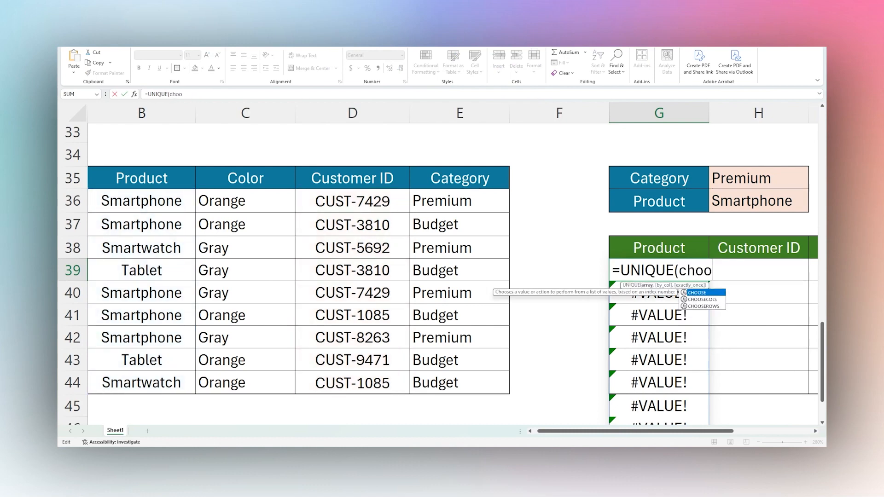
pyautogui.write('se({1')
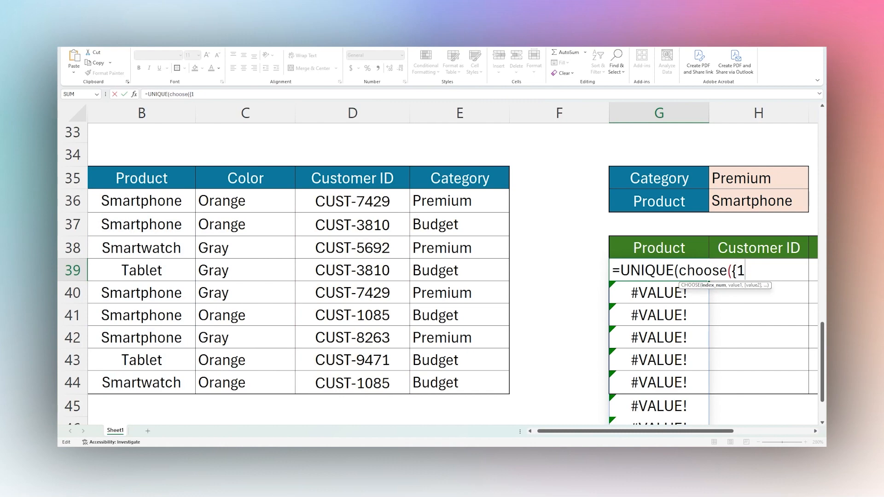
pyautogui.write(',2},')
pyautogui.moveTo(134, 203); pyautogui.dragTo(142, 384)
pyautogui.write(',')
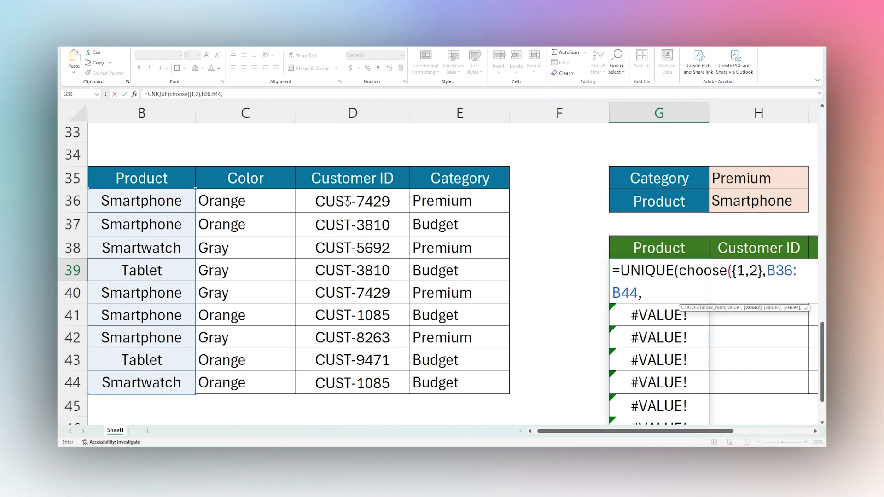
pyautogui.moveTo(348, 202); pyautogui.dragTo(342, 377)
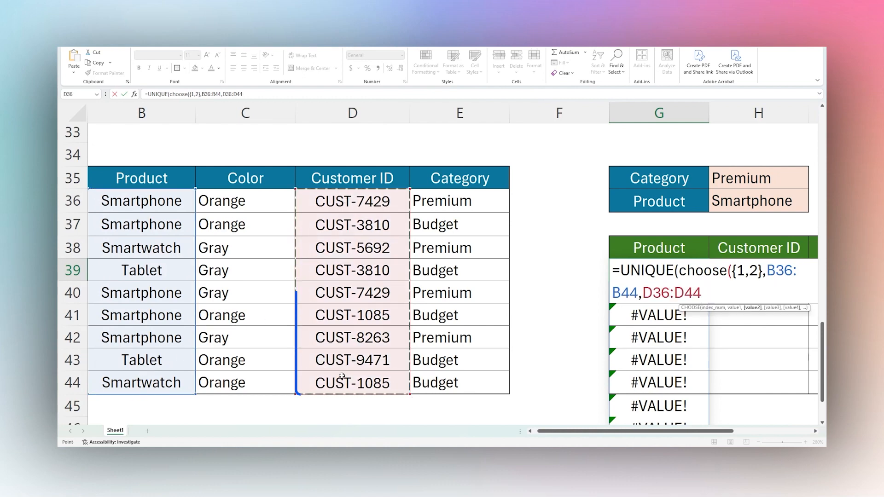
pyautogui.write('))')
pyautogui.press('Return')
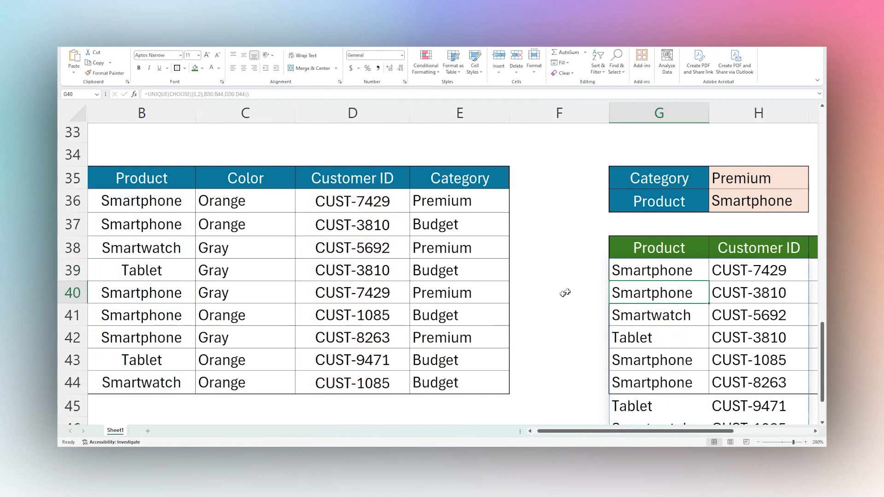
# Examine the product and customer ID combinations that spill from G39 across both result columns
pyautogui.moveTo(642, 271); pyautogui.dragTo(750, 383)
pyautogui.scroll(-1, 744, 369)
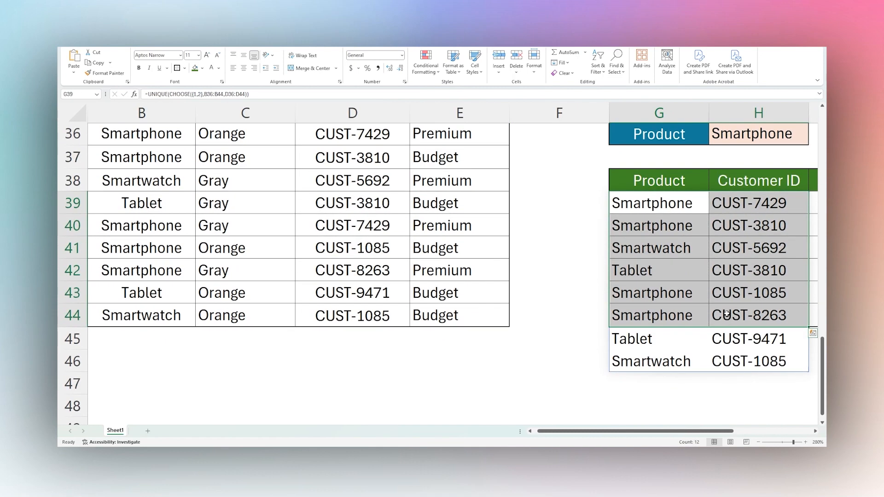
pyautogui.scroll(1, 714, 295)
pyautogui.click(650, 297)
pyautogui.click(651, 322)
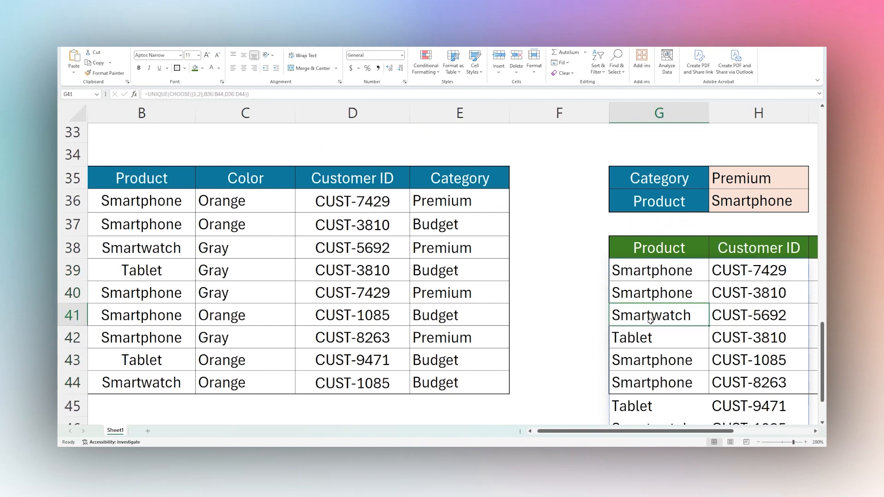
pyautogui.click(651, 337)
pyautogui.click(661, 276)
pyautogui.moveTo(661, 275); pyautogui.dragTo(746, 336)
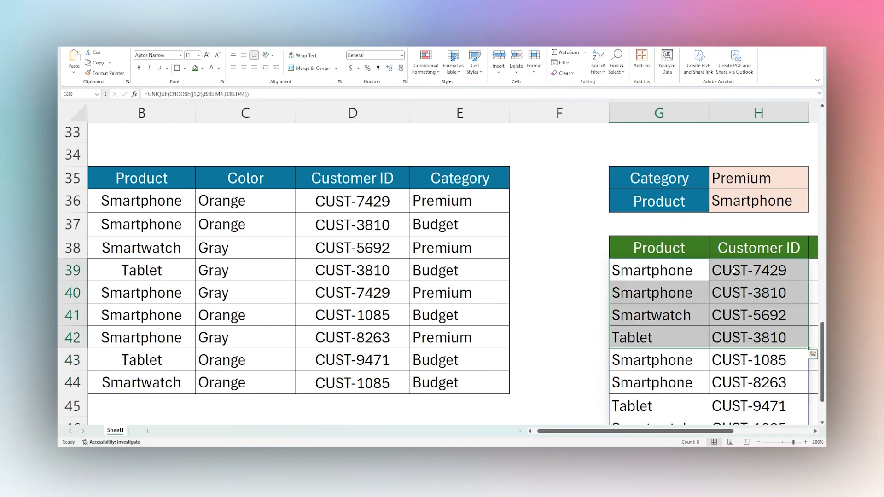
# Change the second CHOOSE range in G39 to E36:E44 to pair products with categories, and check the spilled combinations
pyautogui.click(666, 272)
pyautogui.doubleClick(656, 270)
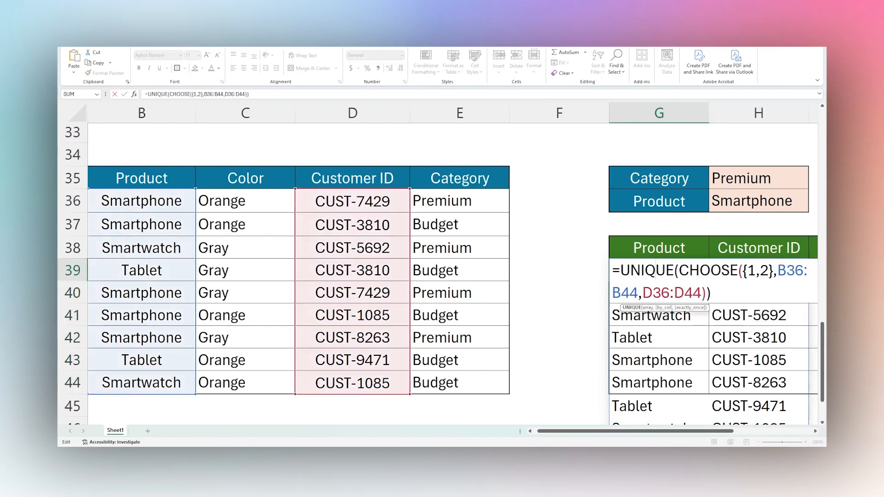
pyautogui.click(653, 293)
pyautogui.press('BackSpace')
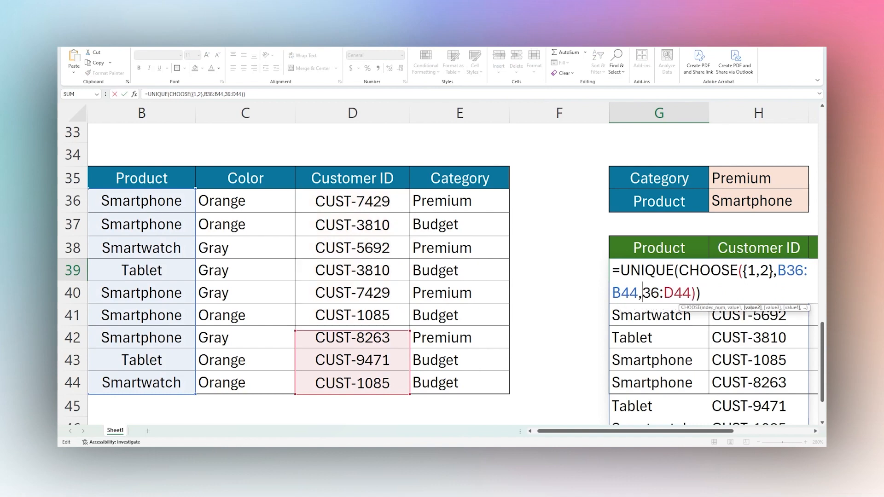
pyautogui.write('E')
pyautogui.press('Right')
pyautogui.press('Right')
pyautogui.press('Right')
pyautogui.press('Right')
pyautogui.press('BackSpace')
pyautogui.write('E')
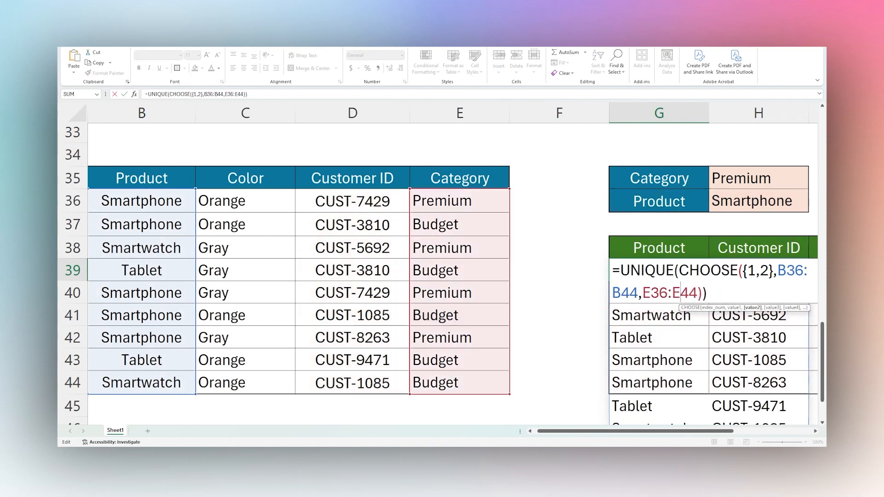
pyautogui.press('Return')
pyautogui.moveTo(668, 270); pyautogui.dragTo(724, 363)
pyautogui.click(682, 272)
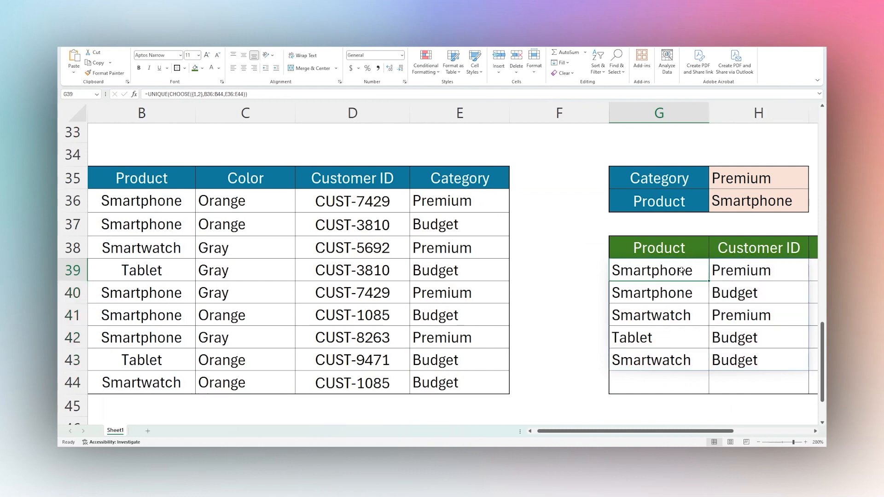